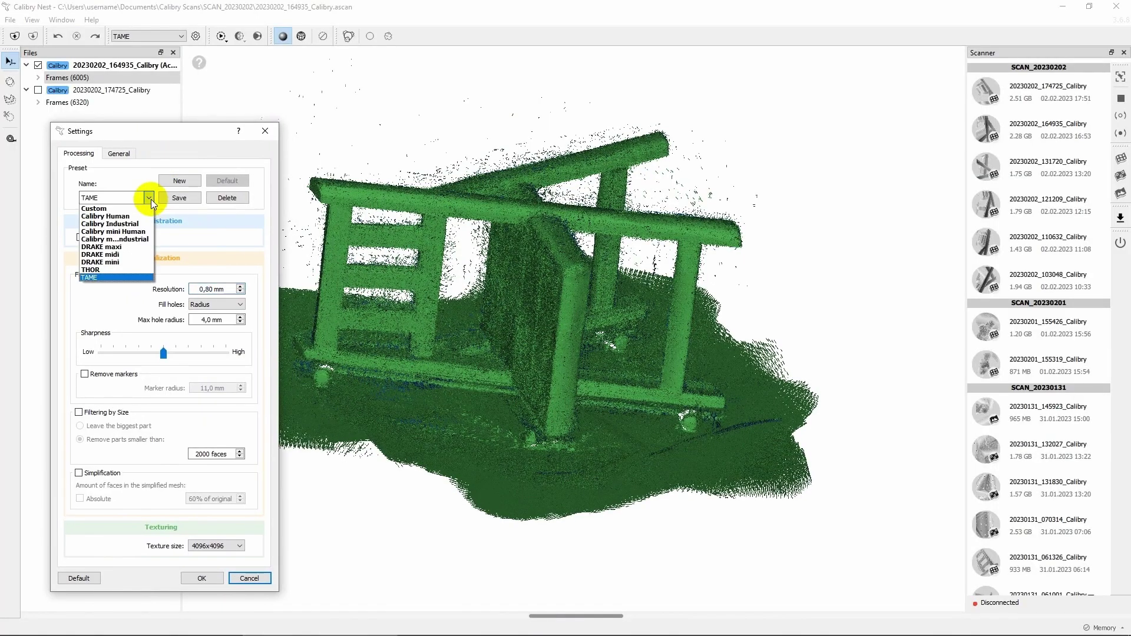
# Step: Apply the Calibry Industrial preset at 1,00 mm resolution with filtering by size and simplification turned off
pyautogui.click(118, 224)
pyautogui.click(240, 289)
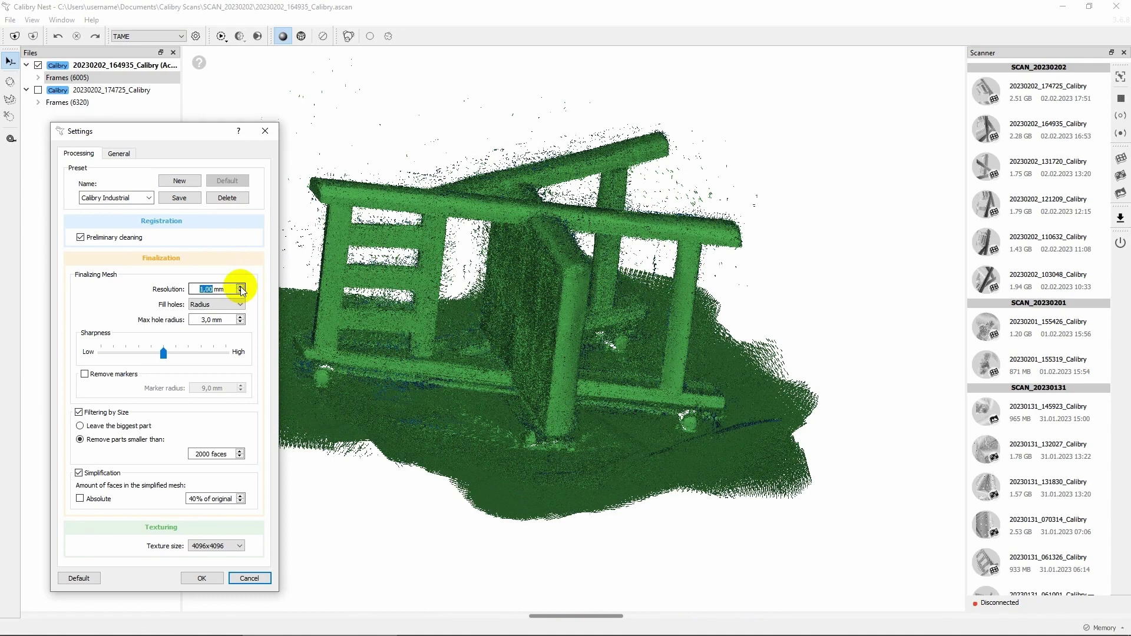
pyautogui.click(240, 286)
pyautogui.click(118, 412)
pyautogui.click(115, 472)
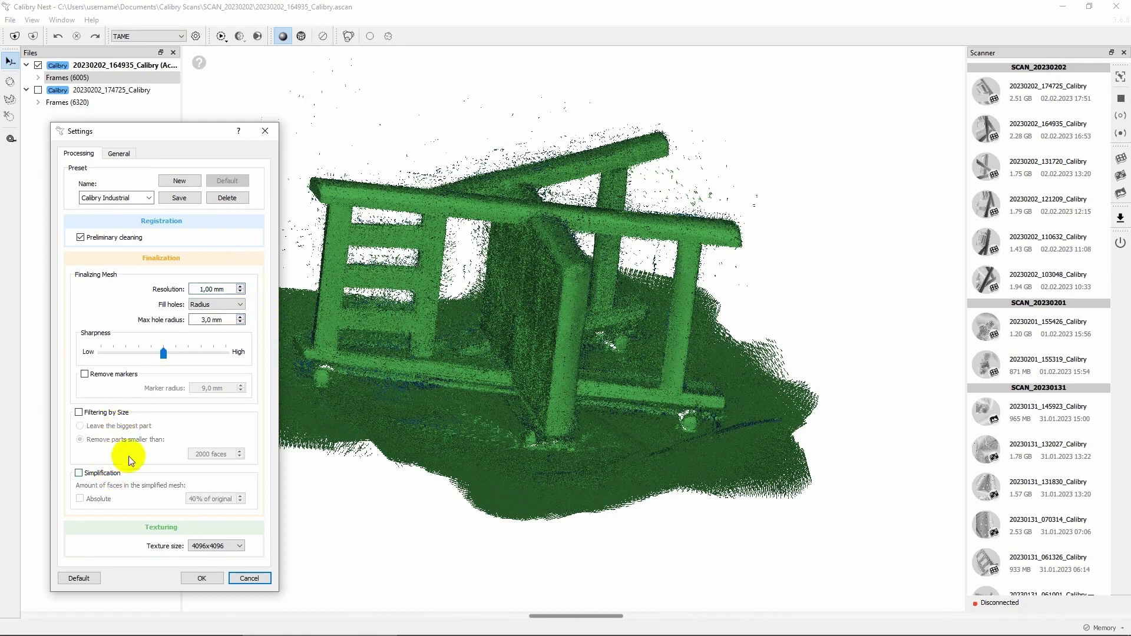
pyautogui.click(201, 578)
# Step: Start processing the 20230202_164935_Calibry scan with the current preset
pyautogui.click(222, 37)
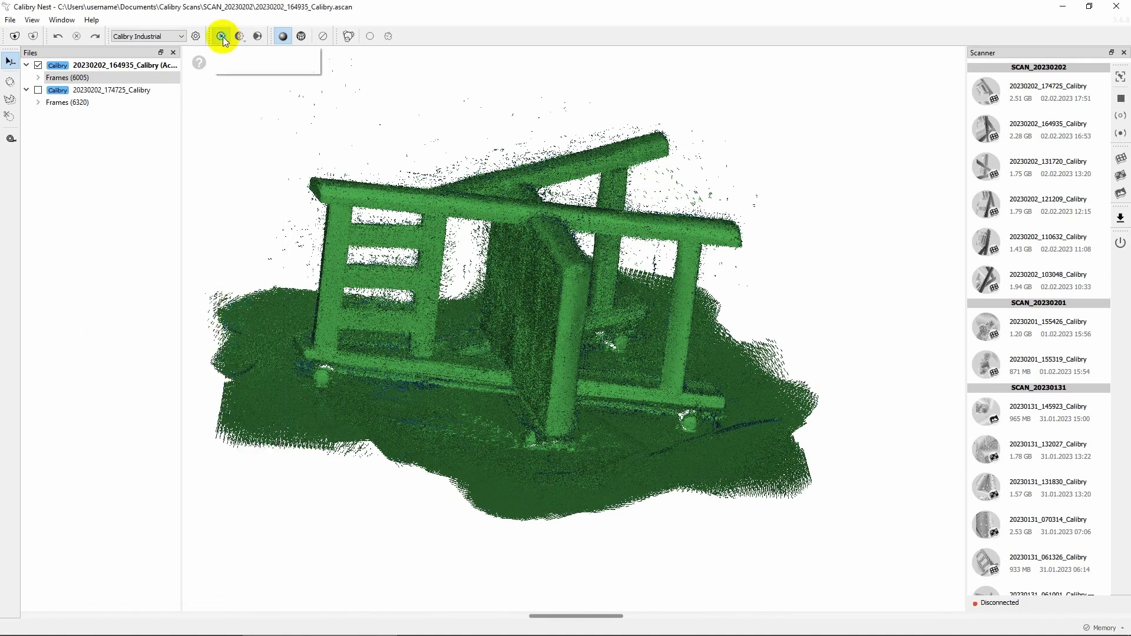
pyautogui.click(280, 53)
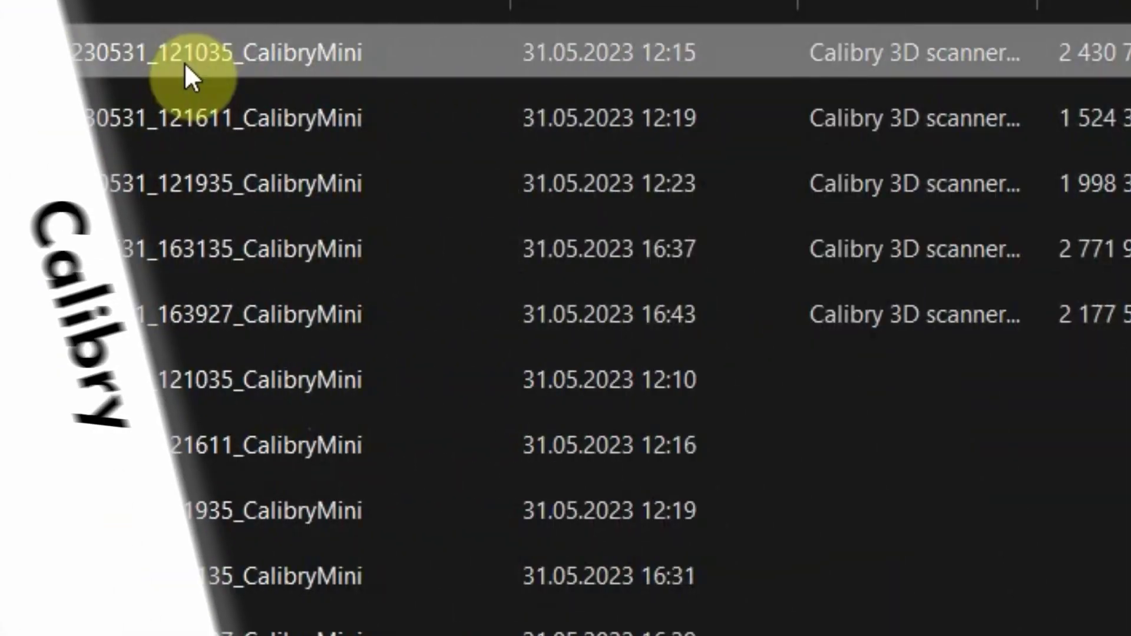
# Step: Open the five CalibryMini scans from 20230531_121035 to 20230531_163927 in Calibry Nest and widen the file list
pyautogui.keyDown('shift'); pyautogui.click(175, 319); pyautogui.keyUp('shift')
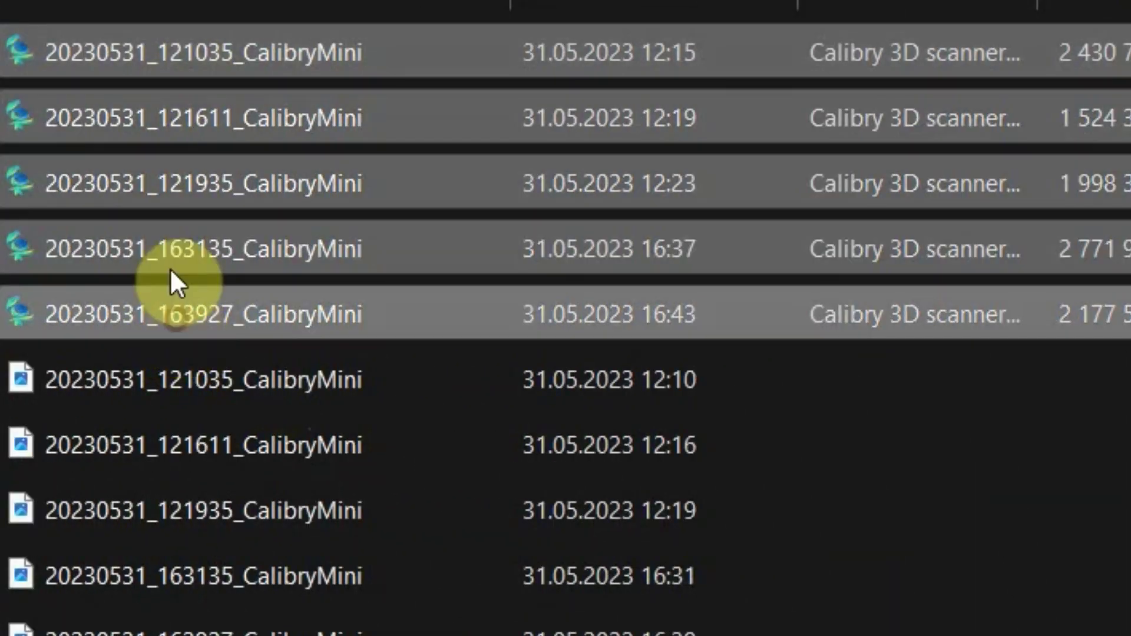
pyautogui.doubleClick(164, 187)
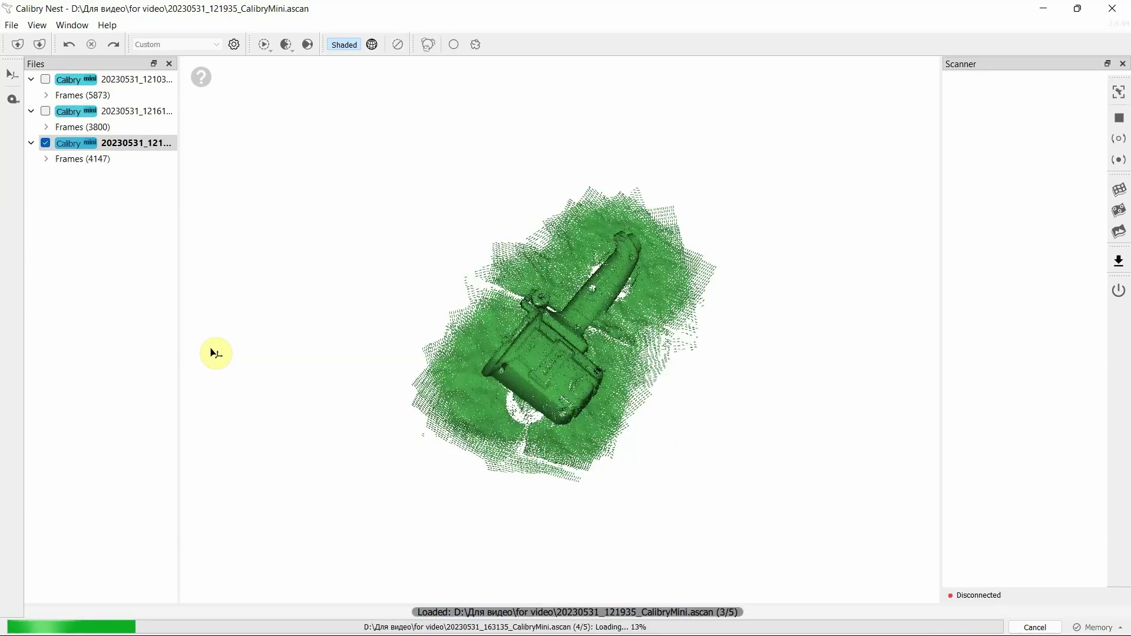
pyautogui.moveTo(178, 369); pyautogui.dragTo(229, 369)
pyautogui.moveTo(413, 365); pyautogui.dragTo(673, 366)
pyautogui.scroll(2, 672, 366)
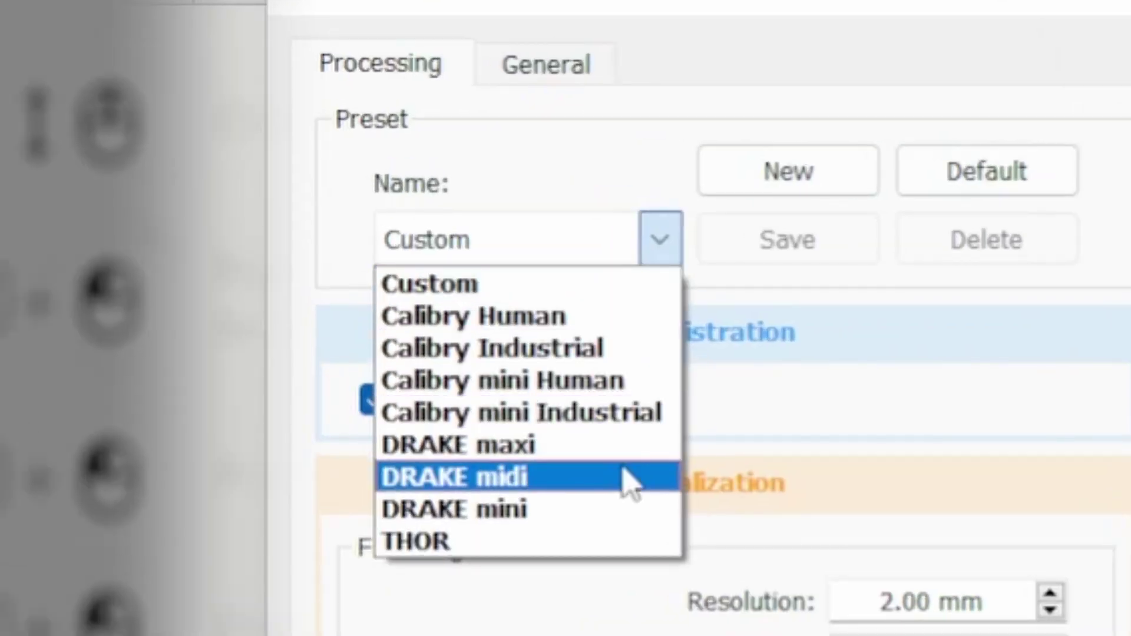
# Step: Set the finalizing mesh resolution of the Custom preset to 0.25 mm
pyautogui.click(884, 601)
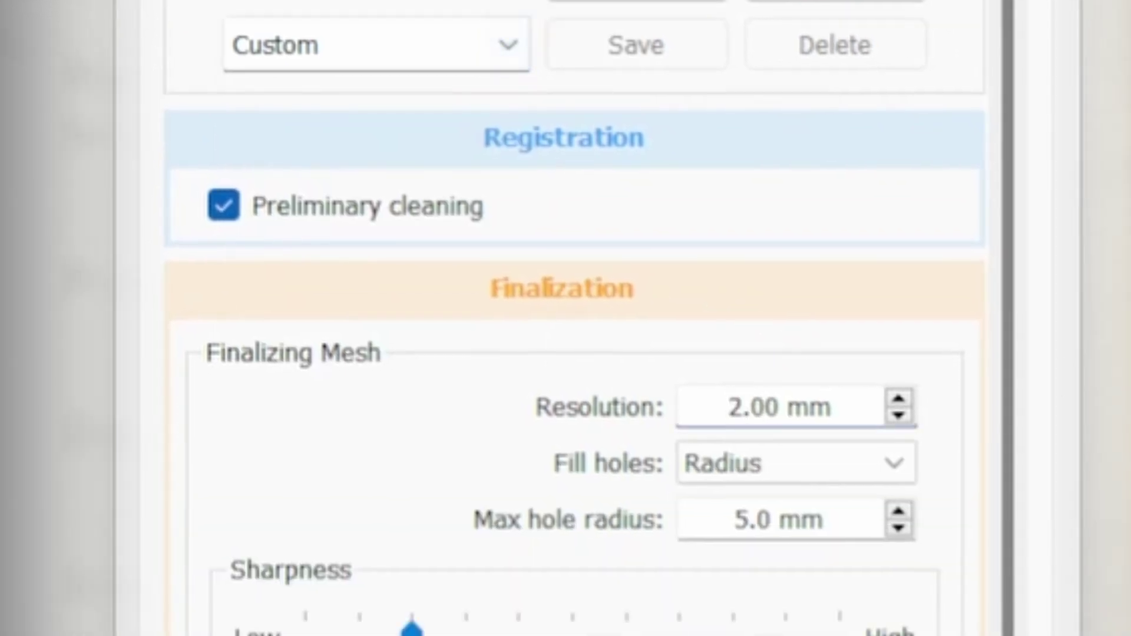
pyautogui.press('Delete')
pyautogui.write('0')
pyautogui.press('Right')
pyautogui.press('Delete')
pyautogui.press('Delete')
pyautogui.write('25')
# Step: Set the maximum radius for hole filling to 200 mm
pyautogui.press('Tab')
pyautogui.press('Tab')
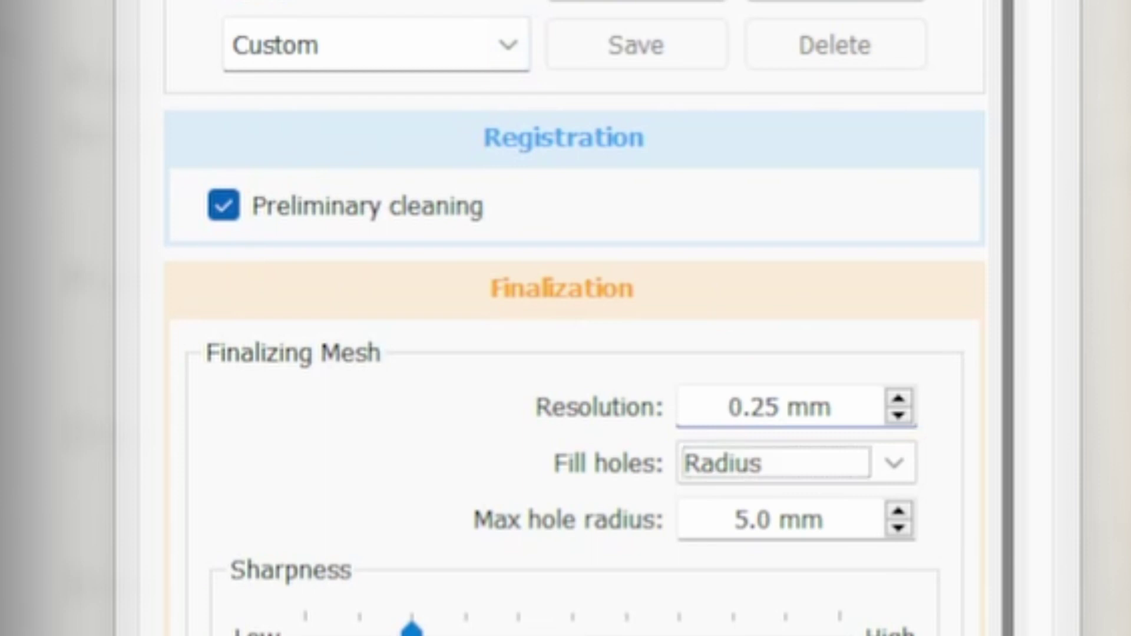
pyautogui.write('2')
pyautogui.write(',00')
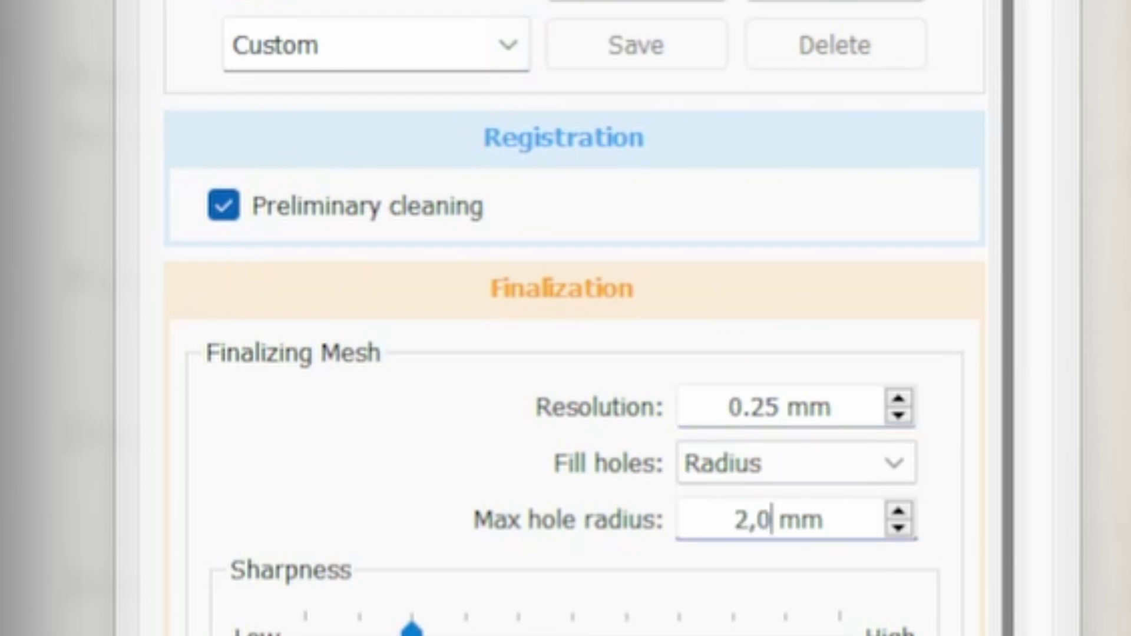
# Step: Raise the mesh sharpness to its highest level, switch simplification to an absolute face count, and apply the settings
pyautogui.scroll(-4, 427, 405)
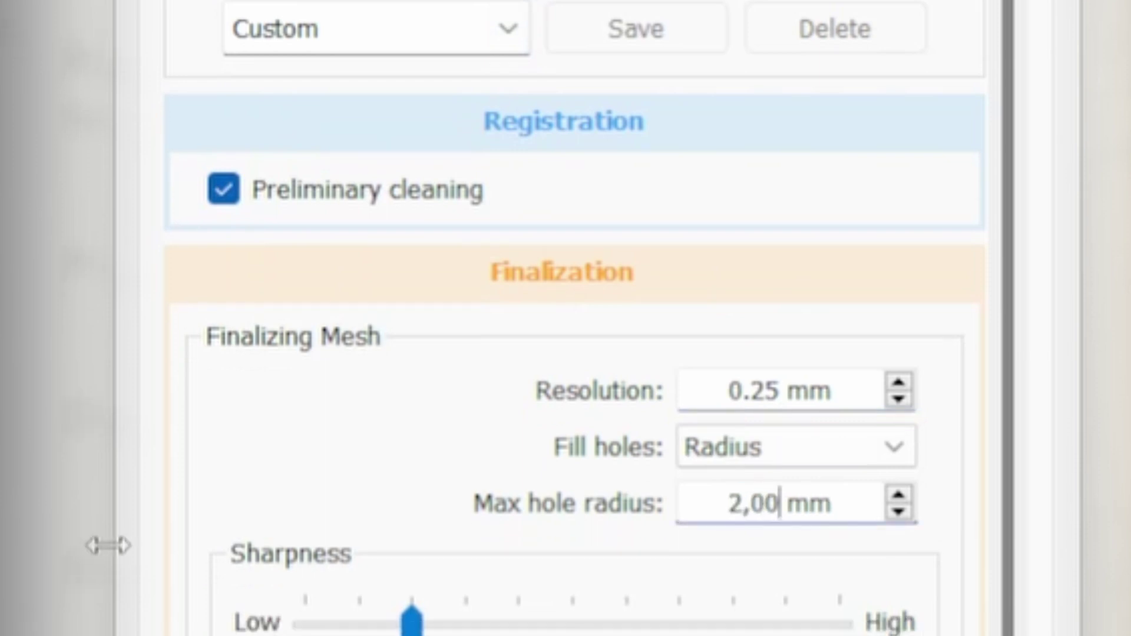
pyautogui.click(412, 400)
pyautogui.moveTo(420, 414); pyautogui.dragTo(893, 414)
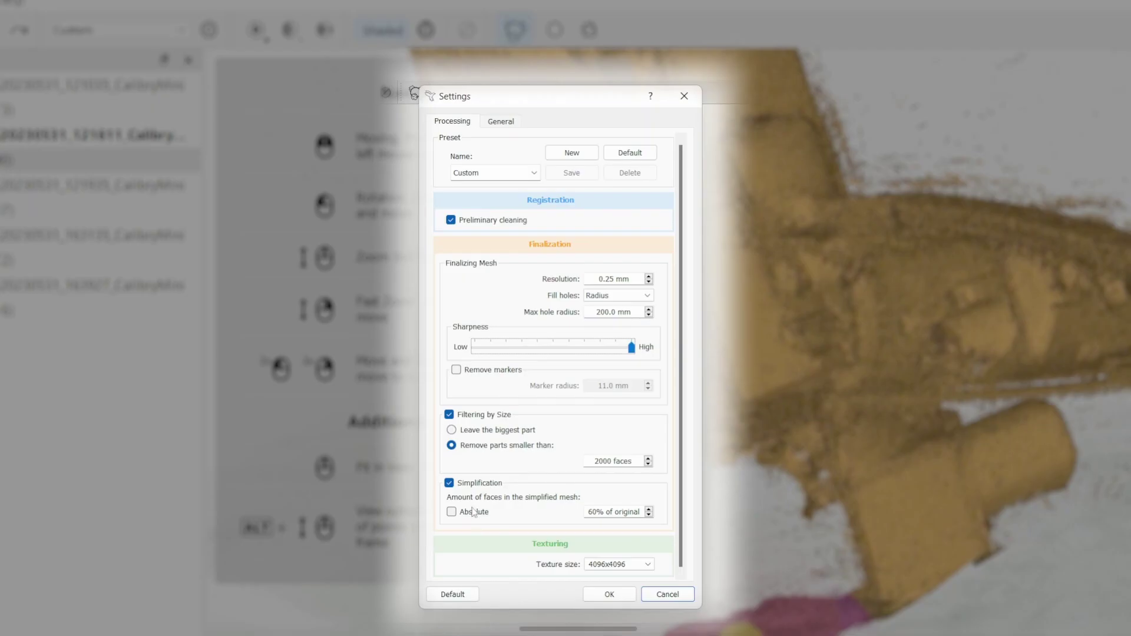
pyautogui.click(471, 512)
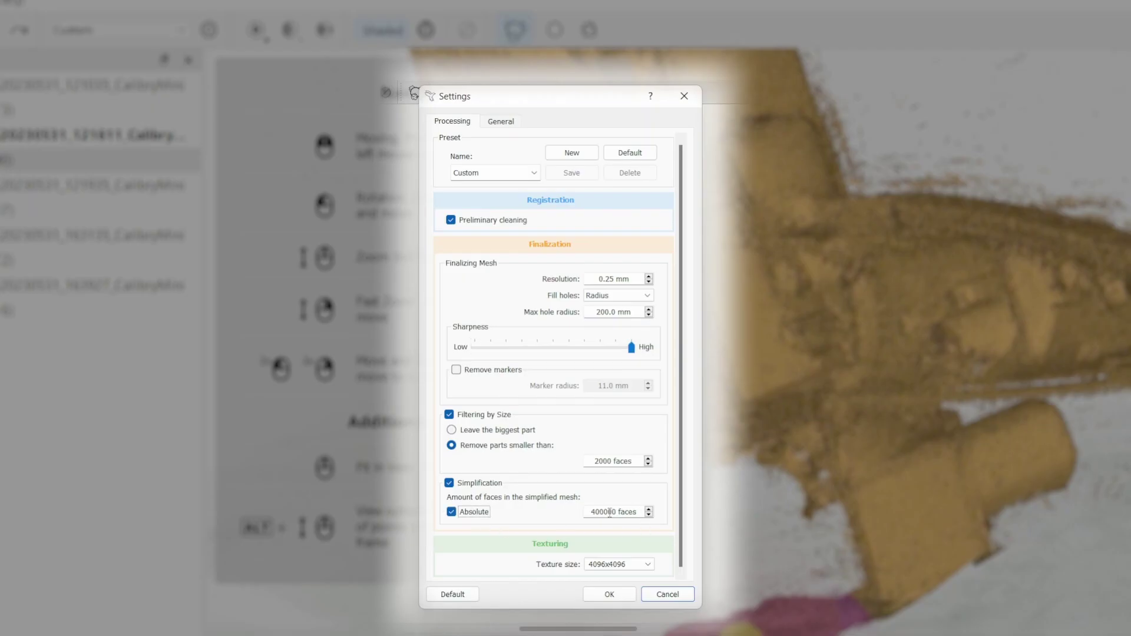
pyautogui.click(609, 594)
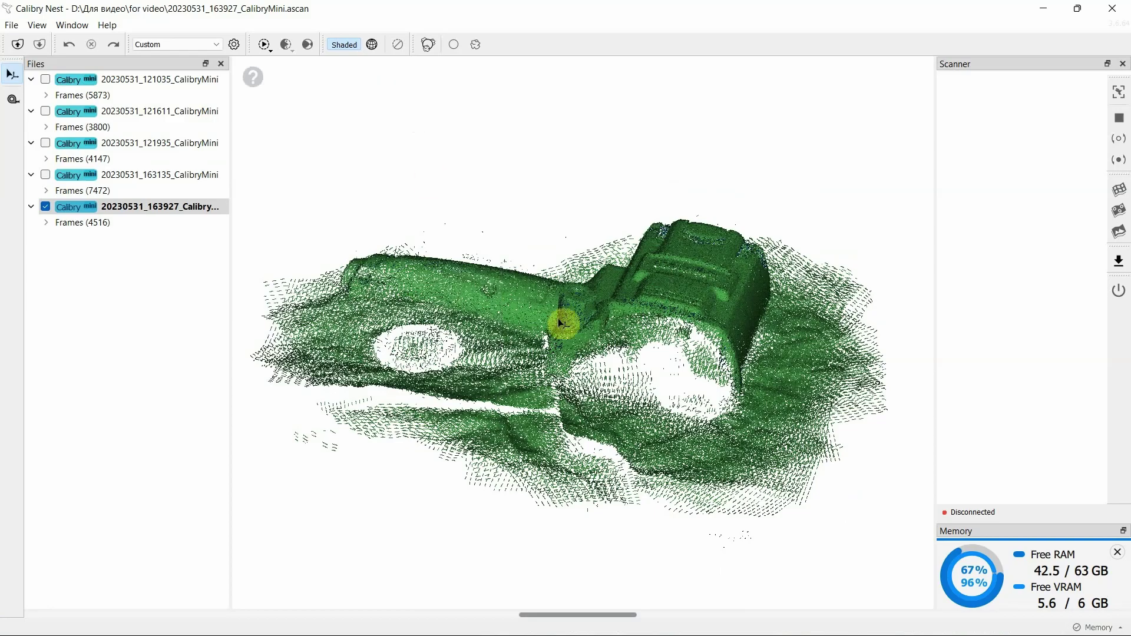
# Step: Outline the support surface beneath the tool in scan 20230531_163927 with a polygon selection and separate it from the object in Priority Mode
pyautogui.moveTo(565, 321); pyautogui.dragTo(498, 268)
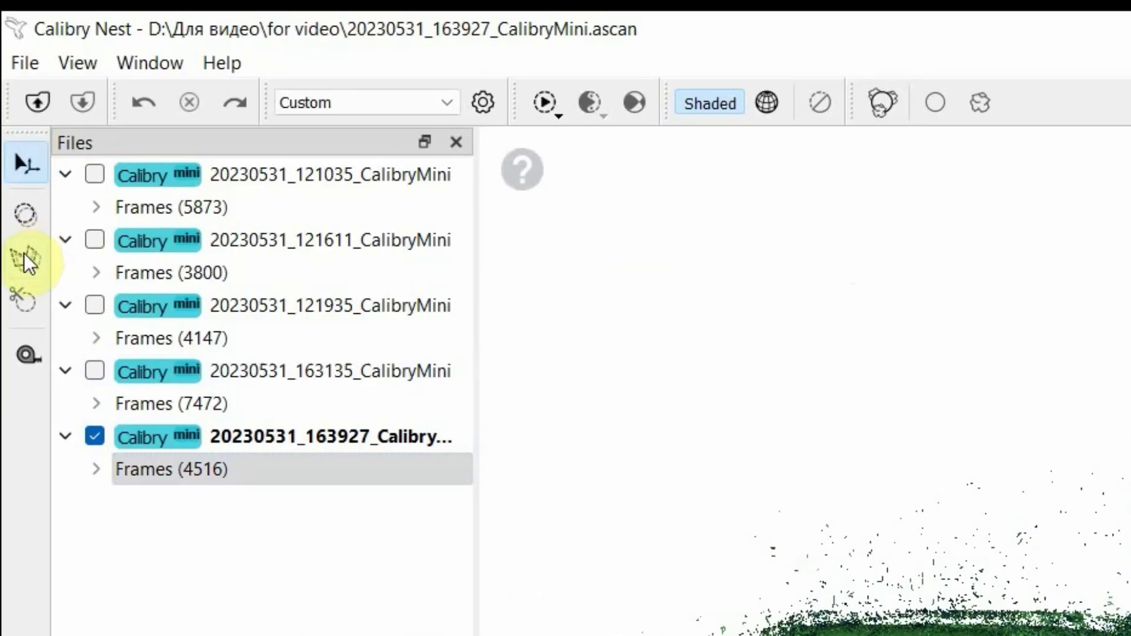
pyautogui.click(24, 255)
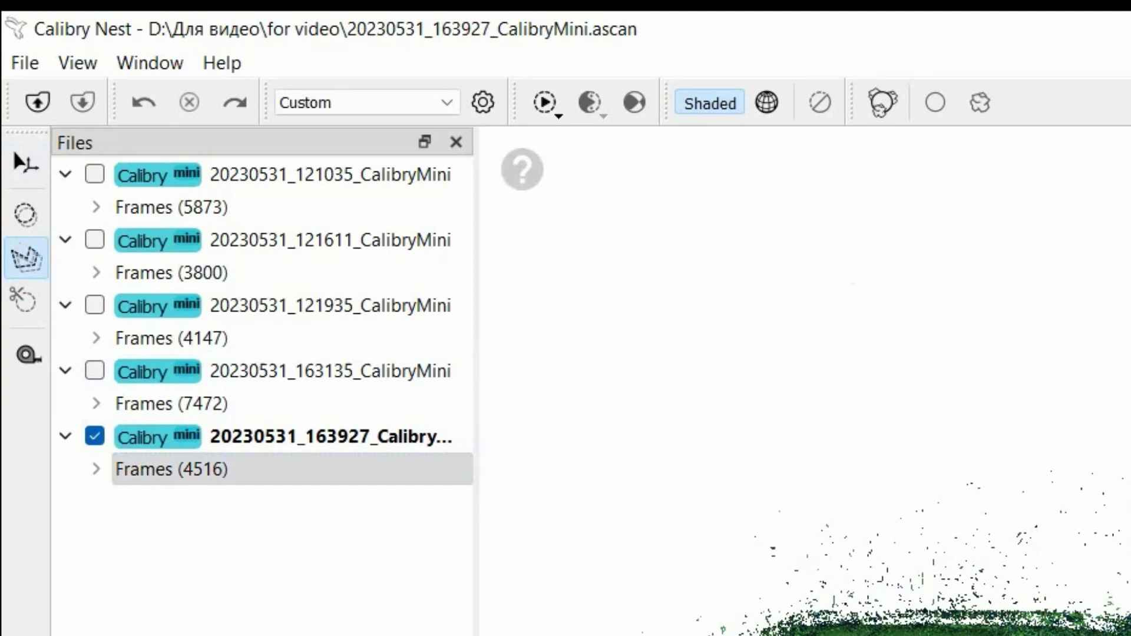
pyautogui.click(264, 325)
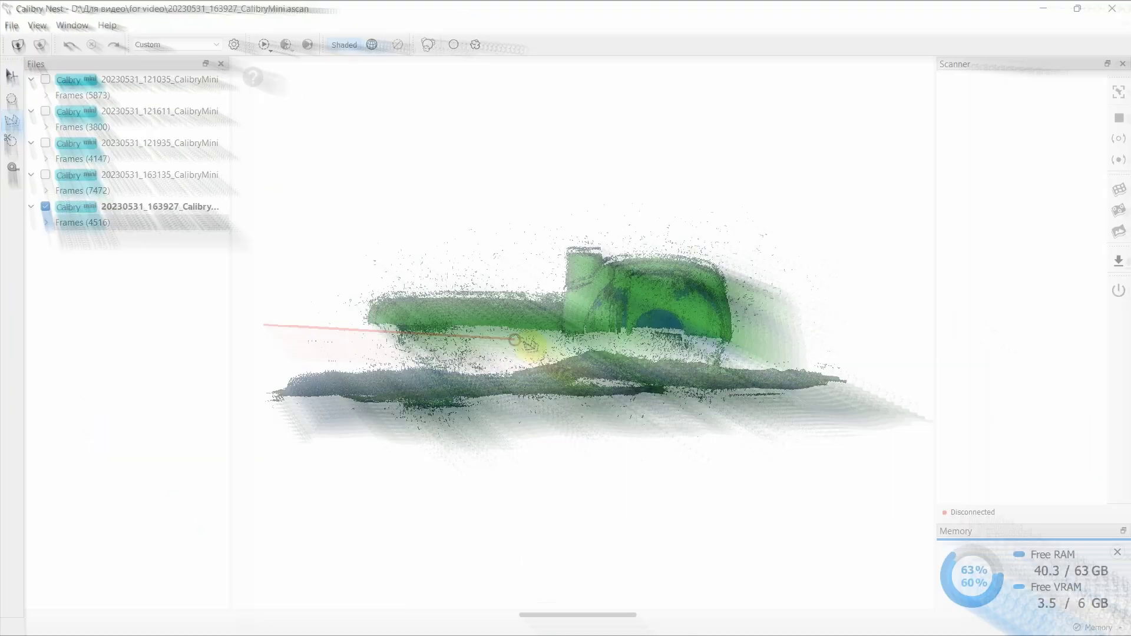
pyautogui.click(776, 343)
pyautogui.click(879, 367)
pyautogui.click(857, 463)
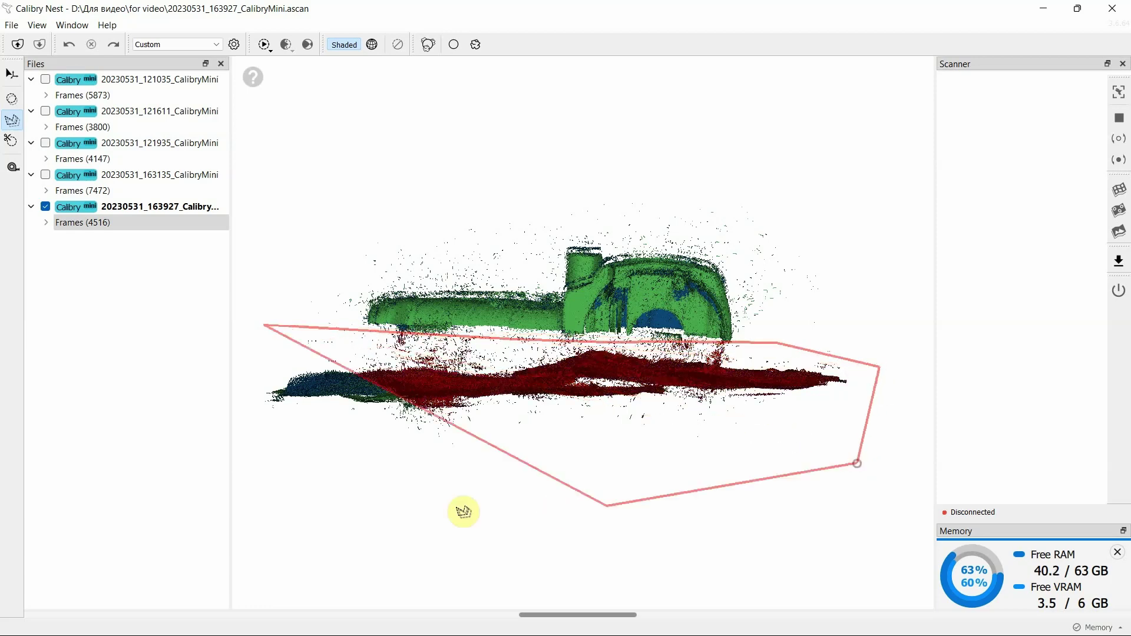
pyautogui.click(445, 502)
pyautogui.doubleClick(251, 433)
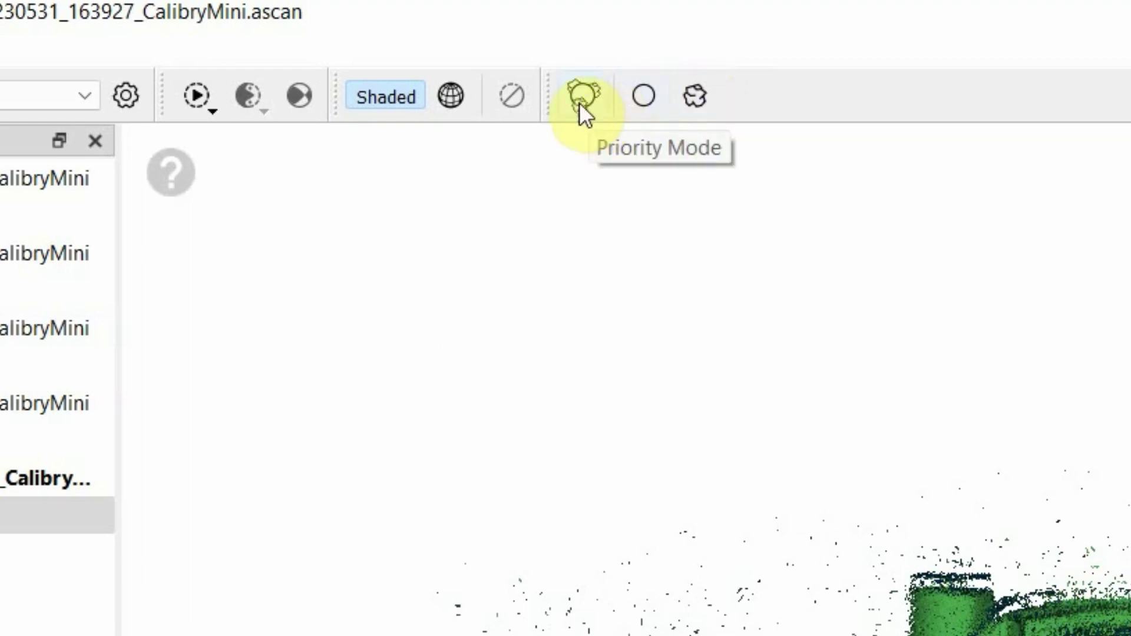
pyautogui.click(696, 96)
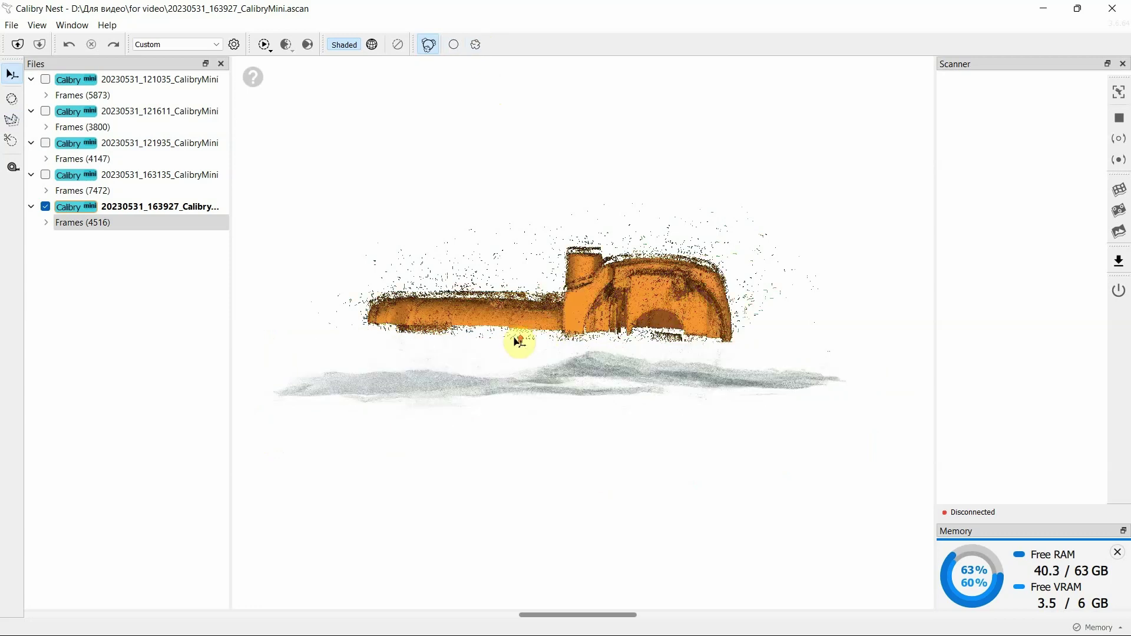
# Step: Select the stray fragment inside the arched opening at the tool's base with the circular brush
pyautogui.scroll(5, 518, 342)
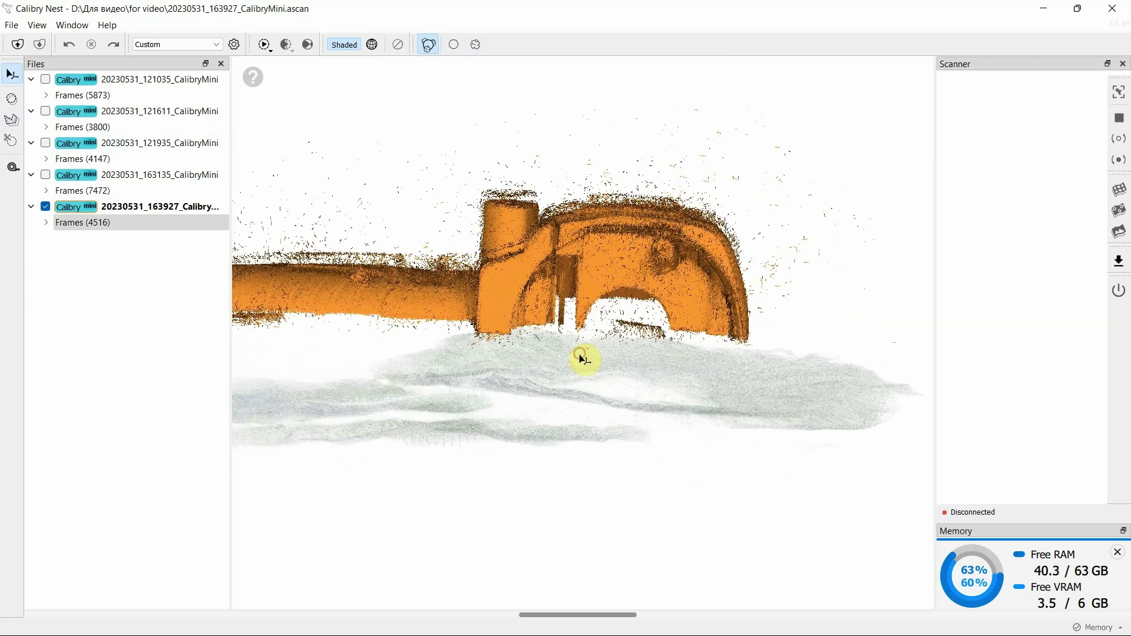
pyautogui.click(11, 99)
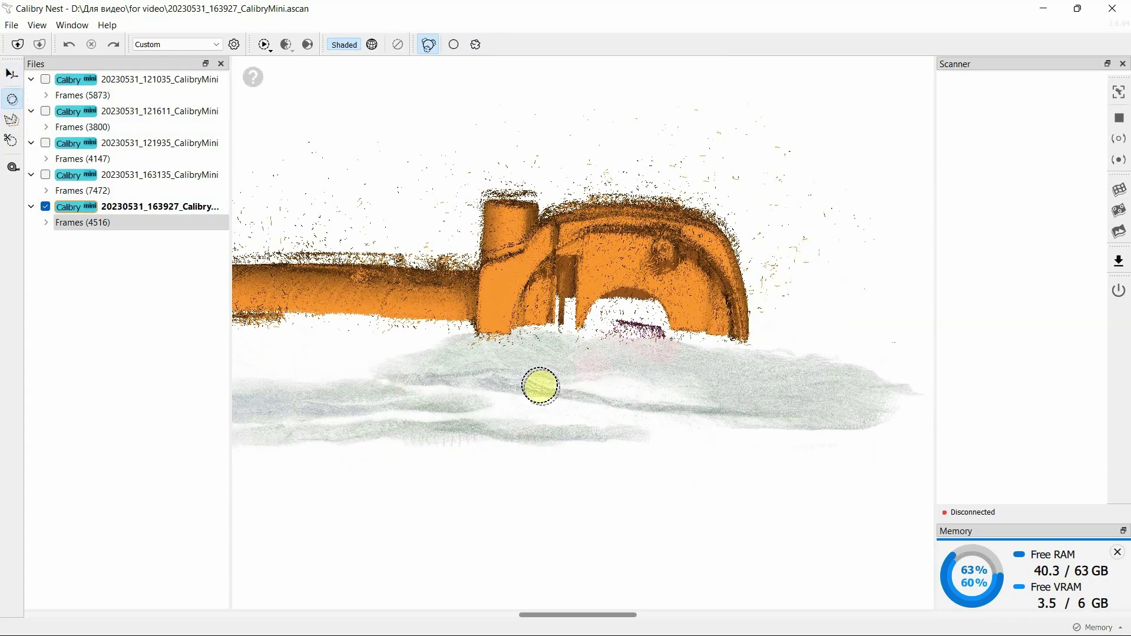
pyautogui.press('Escape')
# Step: Select the stray fragment beneath the tool's handle with a polygon and separate it from the object in Priority Mode
pyautogui.moveTo(465, 357); pyautogui.dragTo(666, 364, button='right')
pyautogui.moveTo(480, 341); pyautogui.dragTo(510, 330)
pyautogui.scroll(3, 501, 335)
pyautogui.moveTo(495, 329); pyautogui.dragTo(523, 347, button='right')
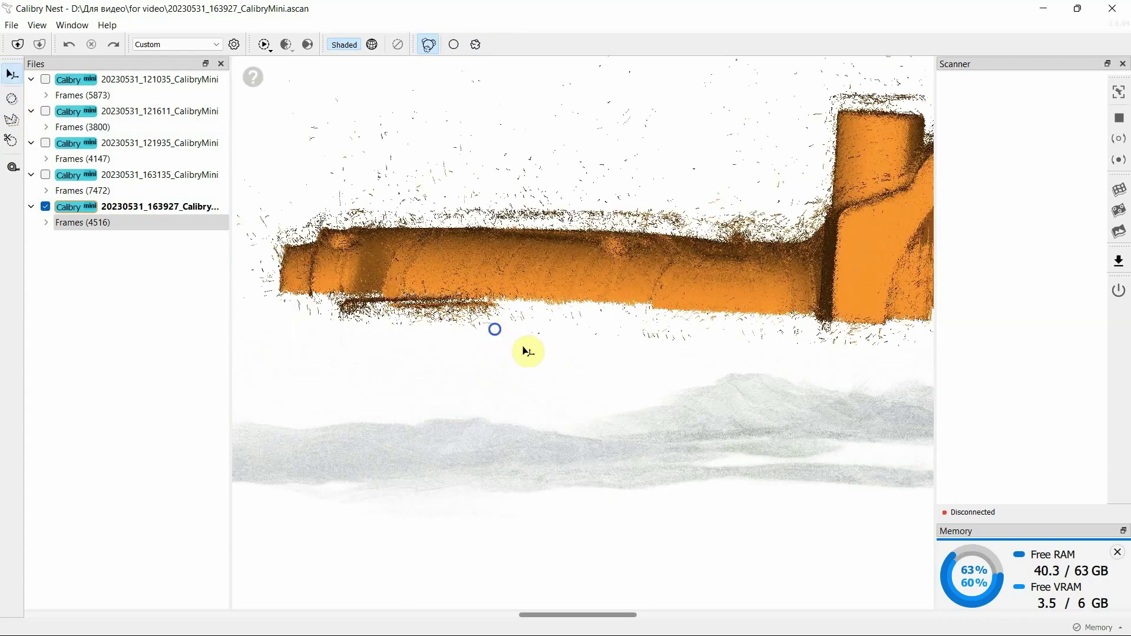
pyautogui.moveTo(528, 352); pyautogui.dragTo(622, 371)
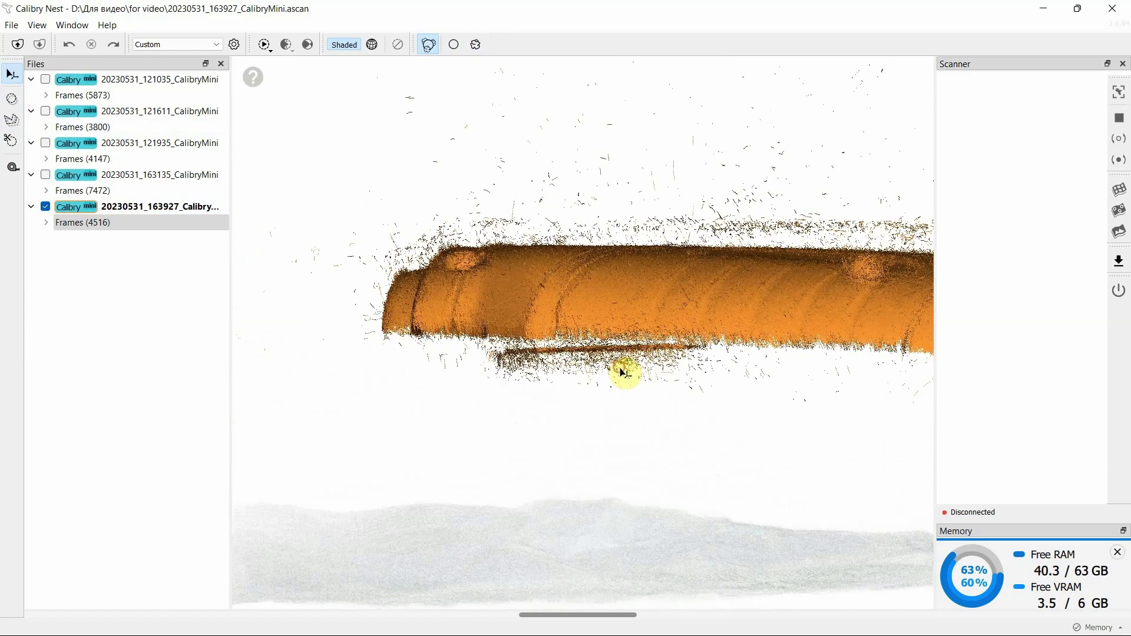
pyautogui.moveTo(540, 373); pyautogui.dragTo(394, 349)
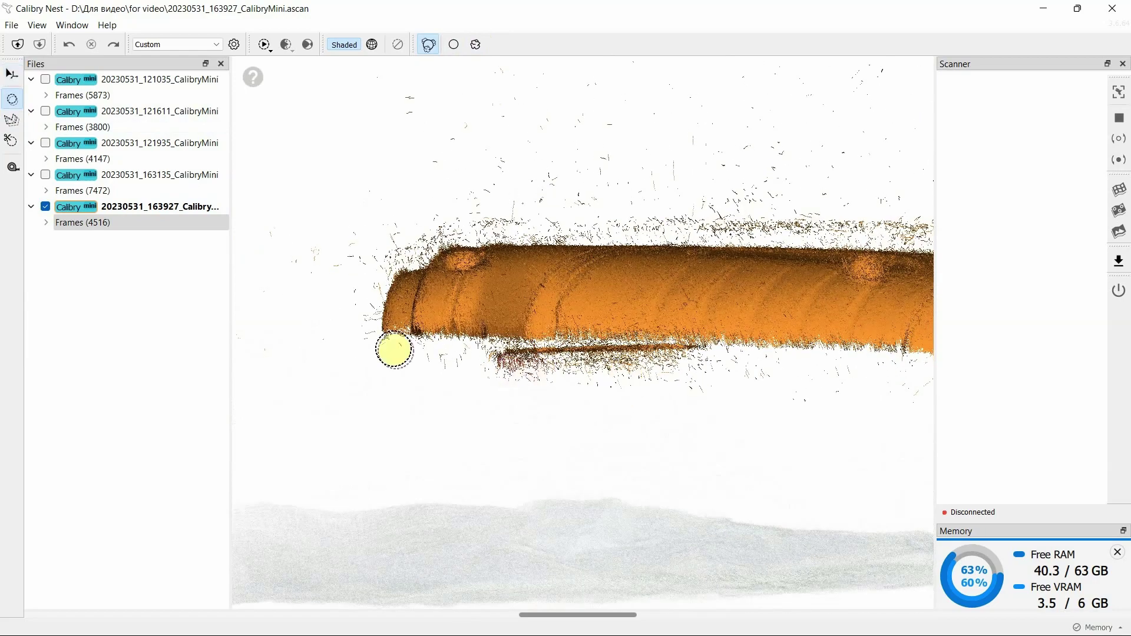
pyautogui.click(15, 121)
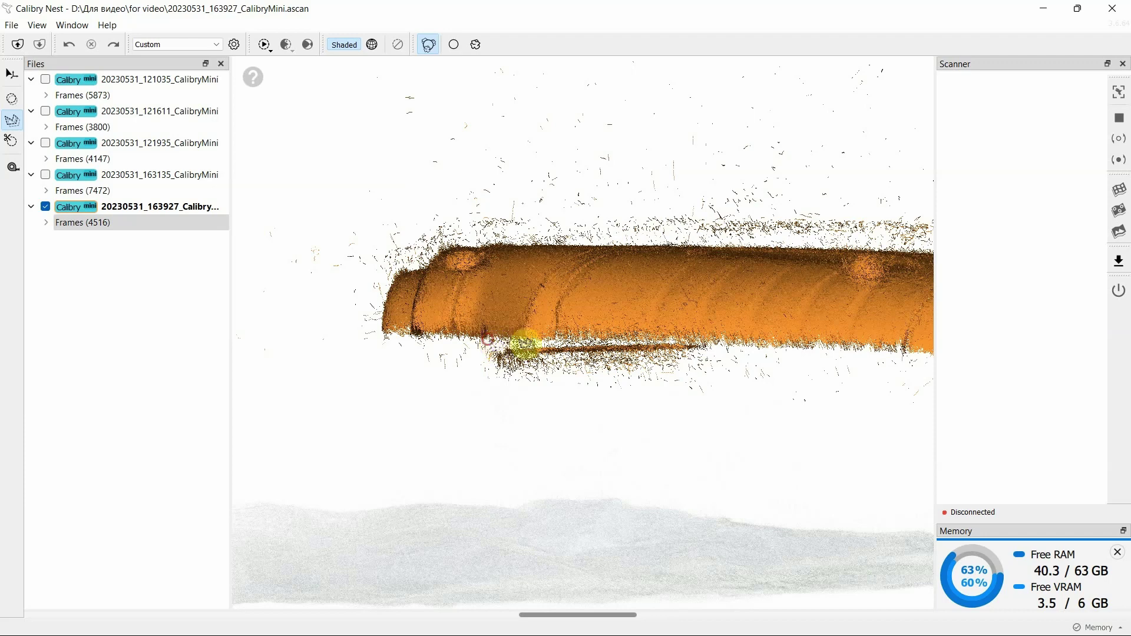
pyautogui.moveTo(523, 343)
pyautogui.mouseDown()
pyautogui.moveTo(745, 348)
pyautogui.moveTo(502, 436)
pyautogui.moveTo(433, 416)
pyautogui.mouseUp()
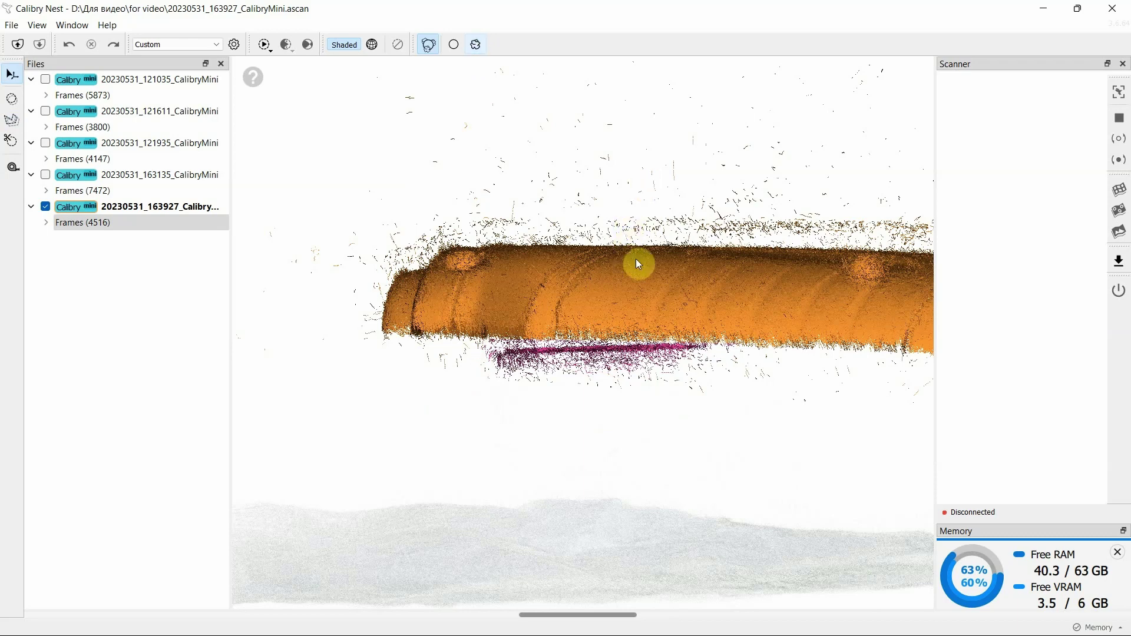
pyautogui.press('Delete')
# Step: Check the cleaned tool as a whole and make scan 20230531_163135_CalibryMini active
pyautogui.scroll(-3, 642, 265)
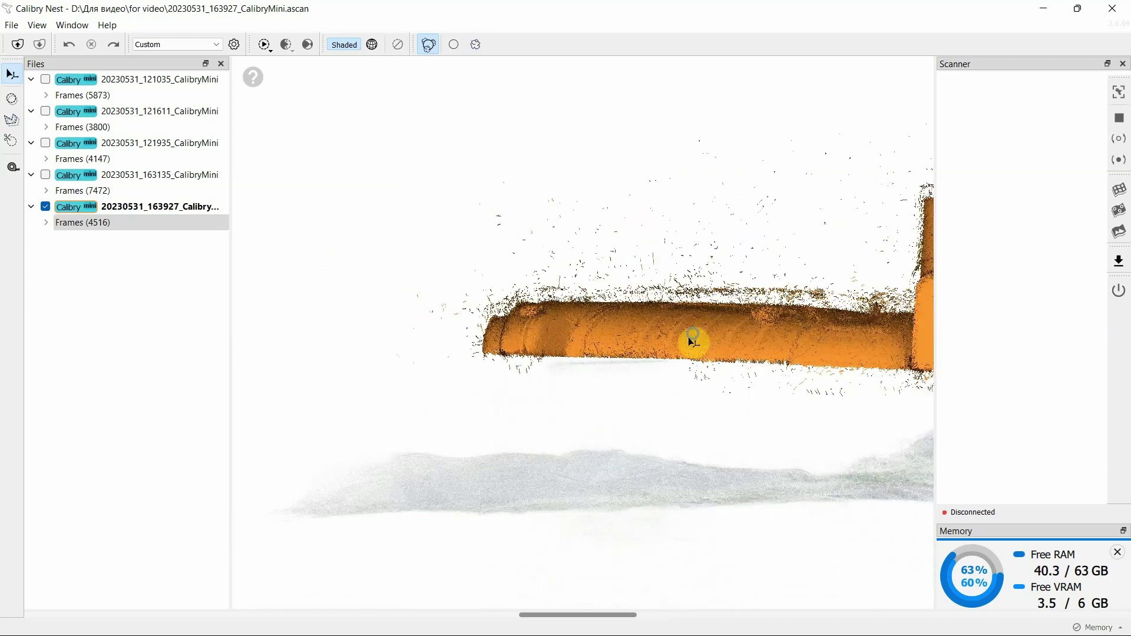
pyautogui.moveTo(692, 341); pyautogui.dragTo(609, 433)
pyautogui.scroll(-2, 733, 285)
pyautogui.doubleClick(141, 176)
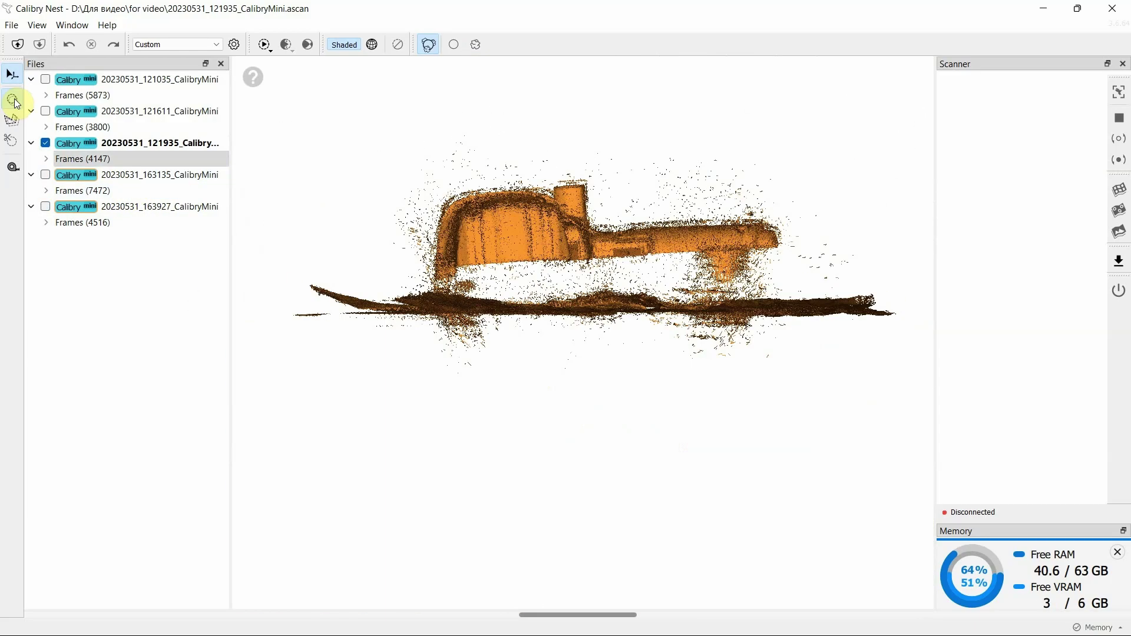
# Step: Brush-select the support surface beneath the tool in scan 20230531_121935 and separate it from the object in Priority Mode
pyautogui.click(12, 99)
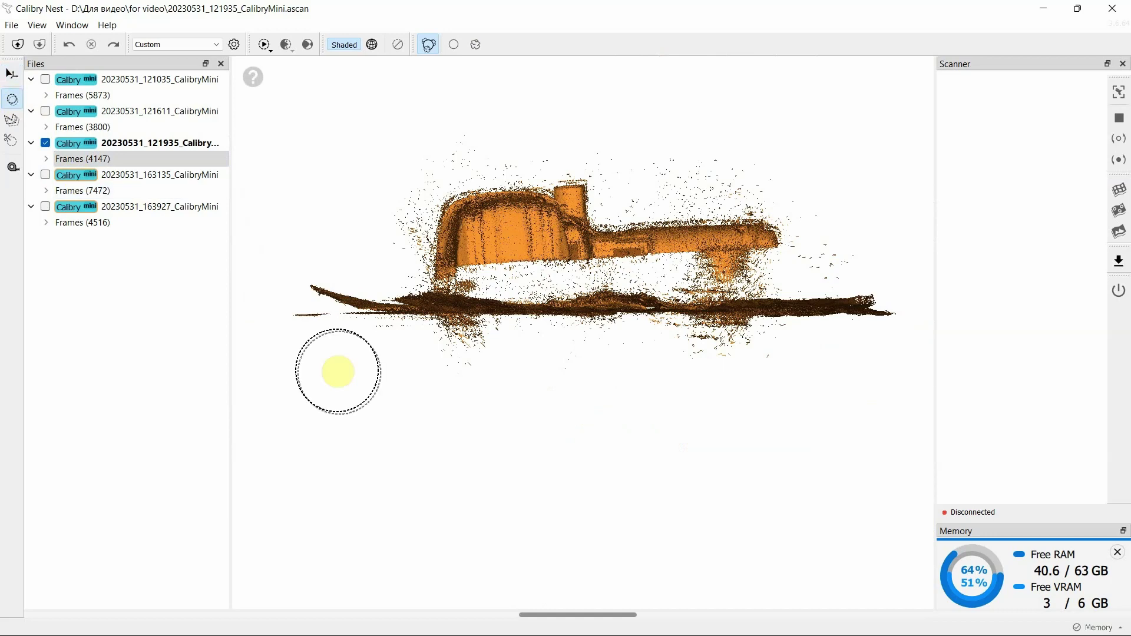
pyautogui.moveTo(343, 327)
pyautogui.mouseDown()
pyautogui.moveTo(401, 338)
pyautogui.moveTo(863, 318)
pyautogui.mouseUp()
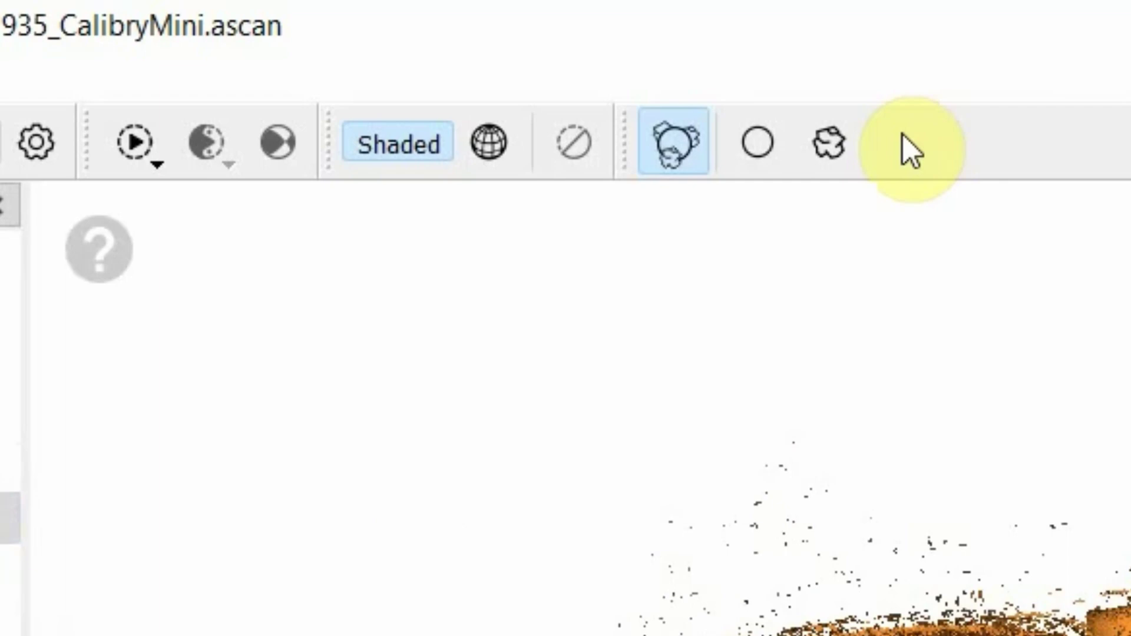
pyautogui.click(835, 148)
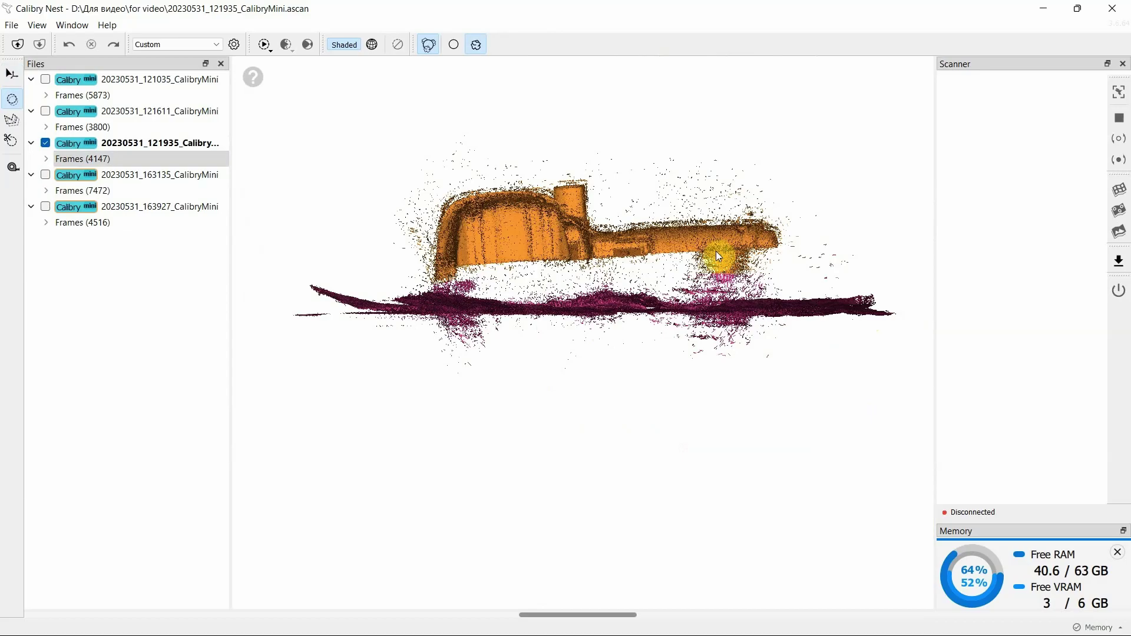
pyautogui.press('Delete')
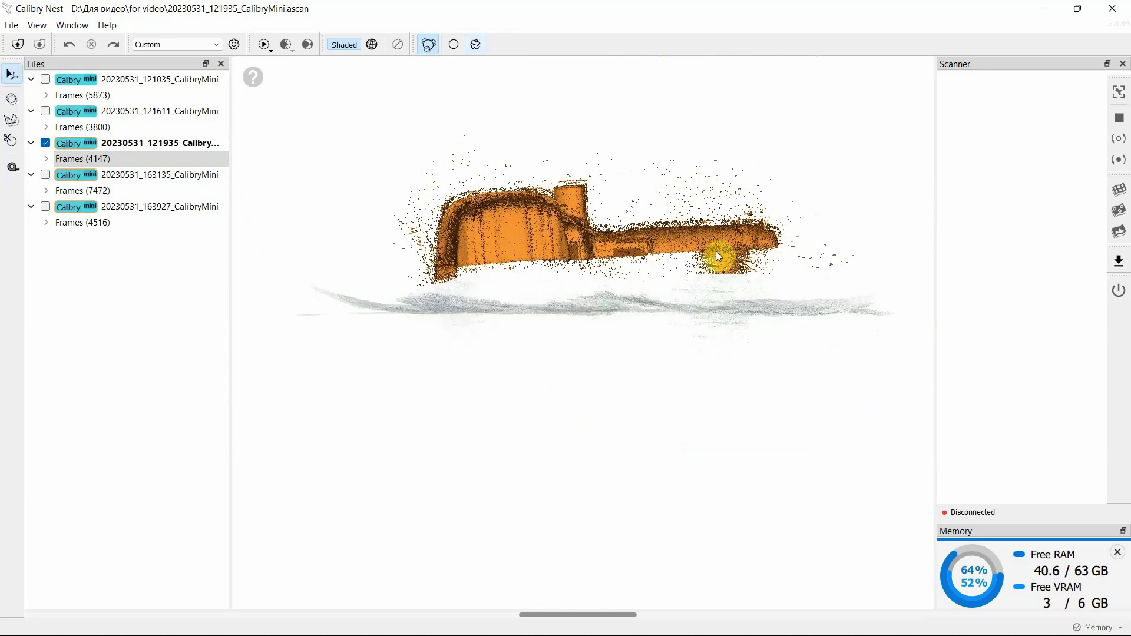
# Step: Examine the underside, handle and body of the tool in scan 20230531_121935 for remaining stray fragments
pyautogui.moveTo(723, 260); pyautogui.dragTo(630, 349)
pyautogui.scroll(10, 629, 347)
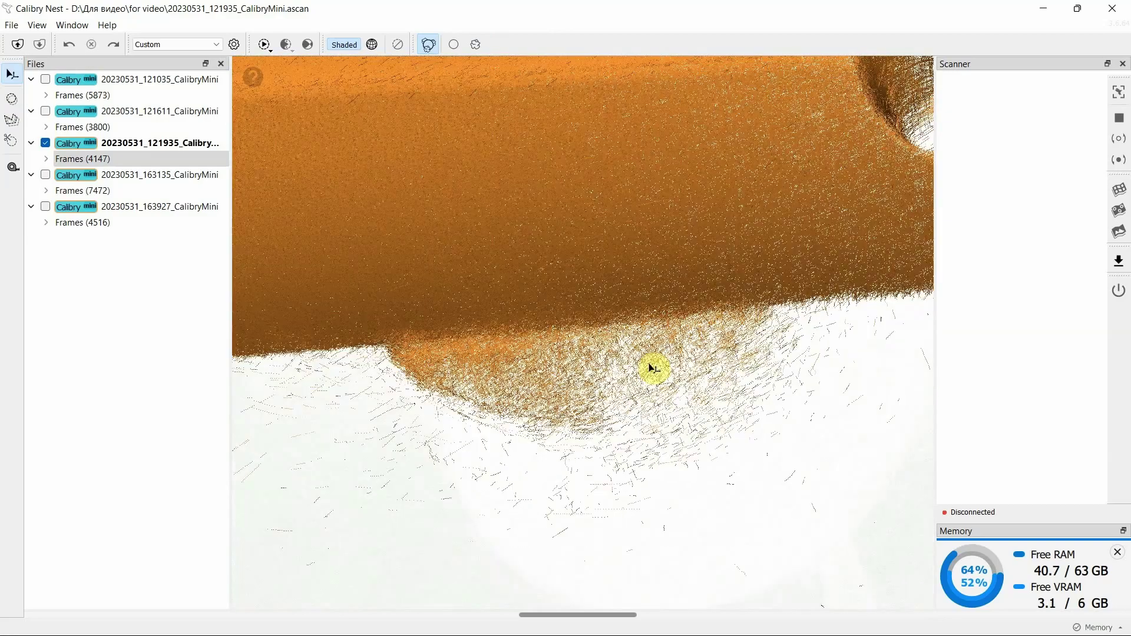
pyautogui.moveTo(652, 368); pyautogui.dragTo(599, 229)
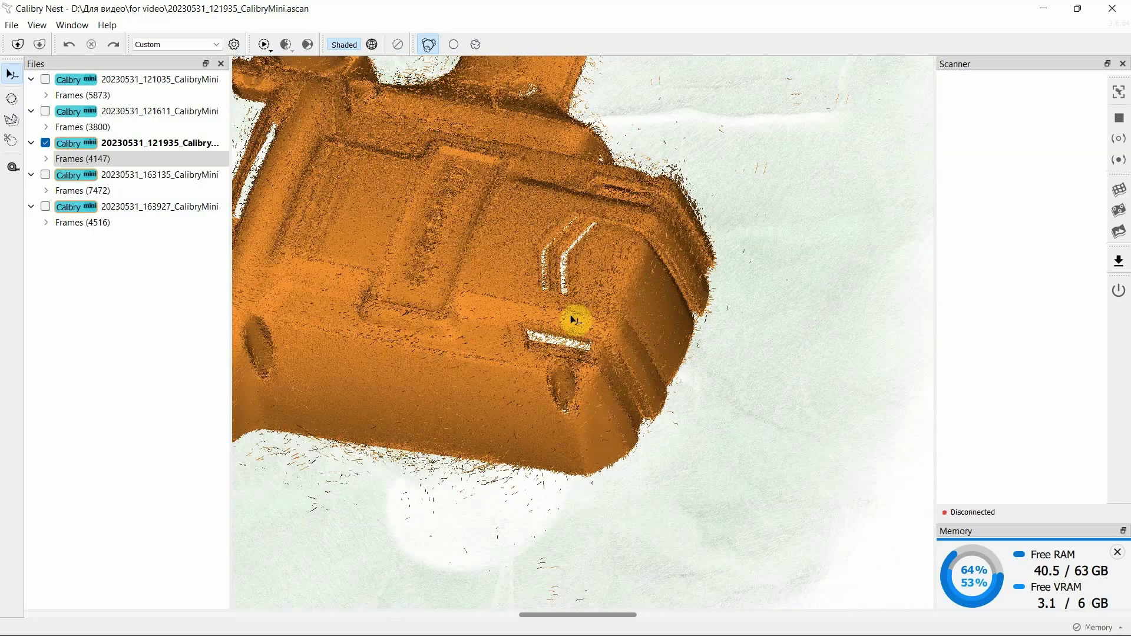
pyautogui.scroll(-2, 575, 321)
pyautogui.moveTo(614, 296); pyautogui.dragTo(695, 362)
pyautogui.scroll(2, 664, 358)
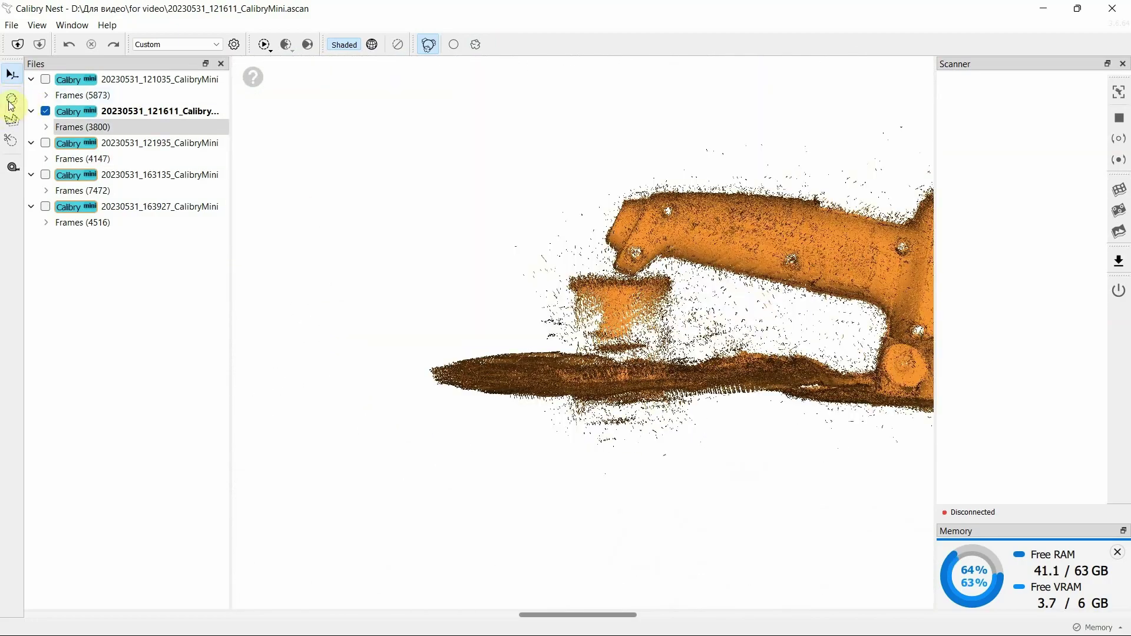
# Step: Brush-select the support surface and the stray fragment beneath the tool's handle in scan 20230531_121611 and delete them
pyautogui.click(11, 99)
pyautogui.moveTo(434, 396)
pyautogui.mouseDown()
pyautogui.moveTo(661, 393)
pyautogui.moveTo(689, 378)
pyautogui.moveTo(664, 335)
pyautogui.moveTo(643, 352)
pyautogui.moveTo(548, 328)
pyautogui.moveTo(717, 404)
pyautogui.moveTo(775, 392)
pyautogui.mouseUp()
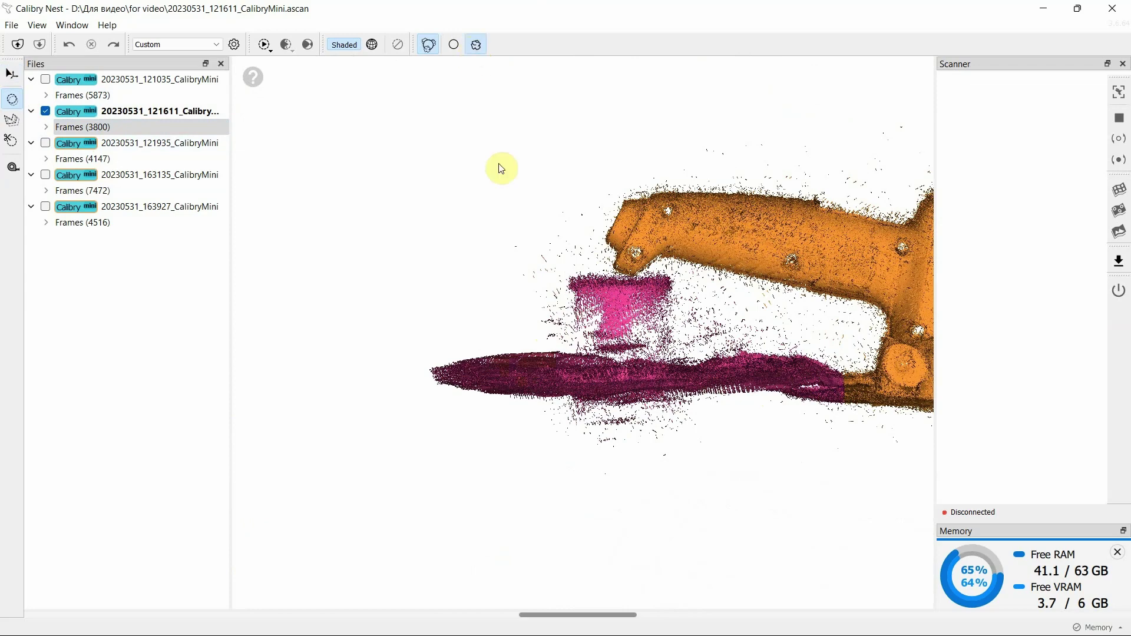
pyautogui.press('Delete')
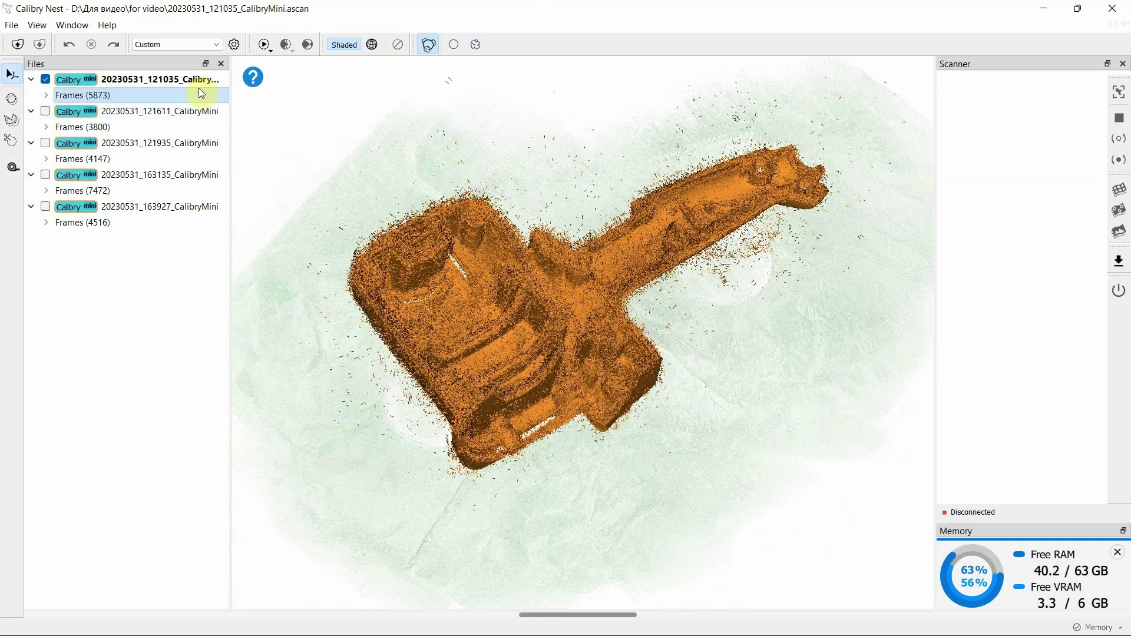
# Step: Select and display all five Calibry Mini scans together
pyautogui.click(170, 82)
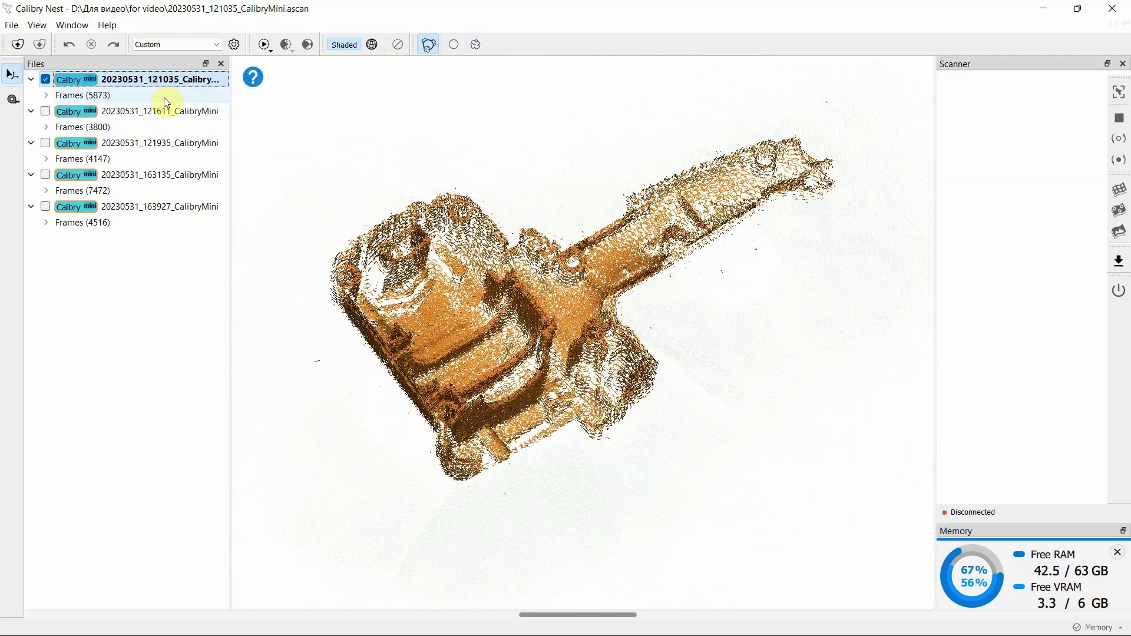
pyautogui.click(167, 112)
pyautogui.click(175, 145)
pyautogui.click(184, 175)
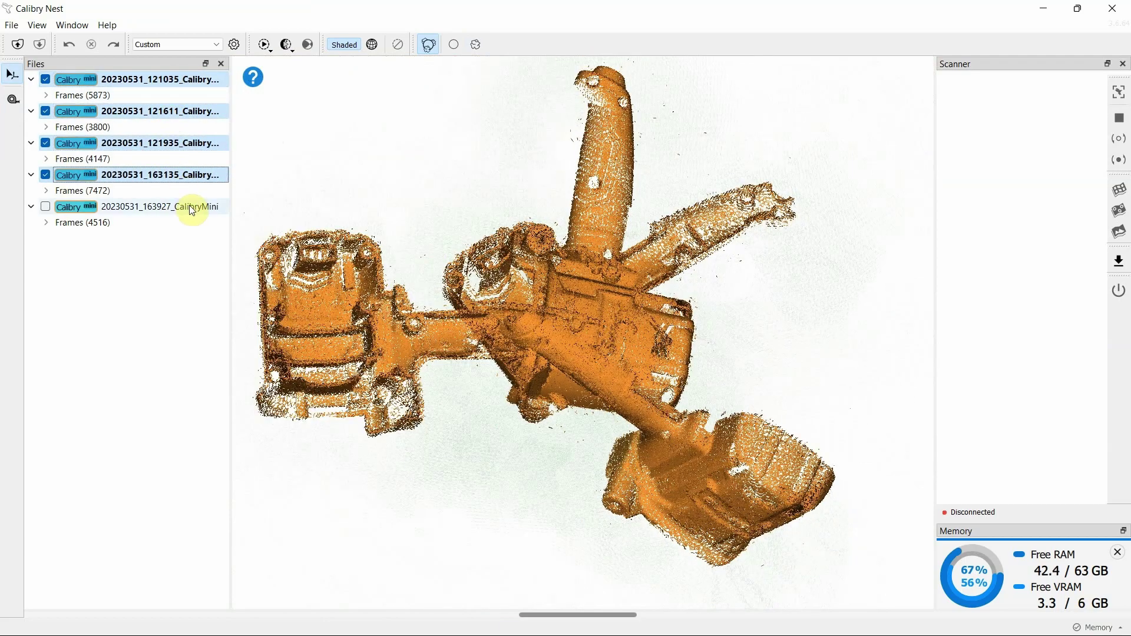
pyautogui.click(189, 207)
# Step: Set the processing preset for the selected scans to Calibry mini Industrial
pyautogui.click(234, 44)
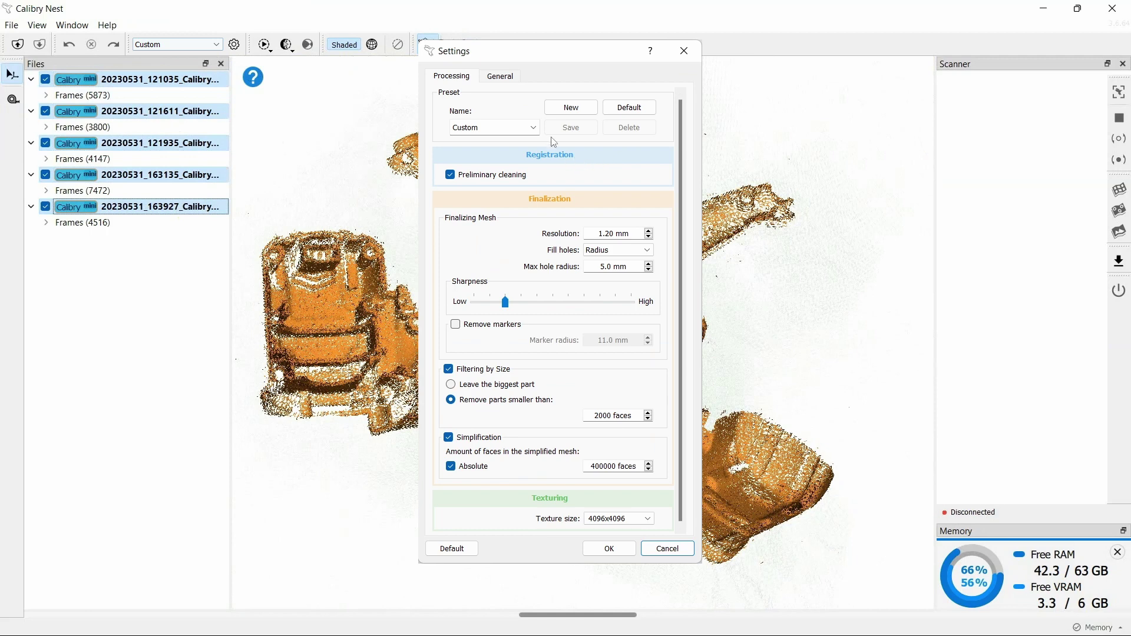
pyautogui.click(533, 128)
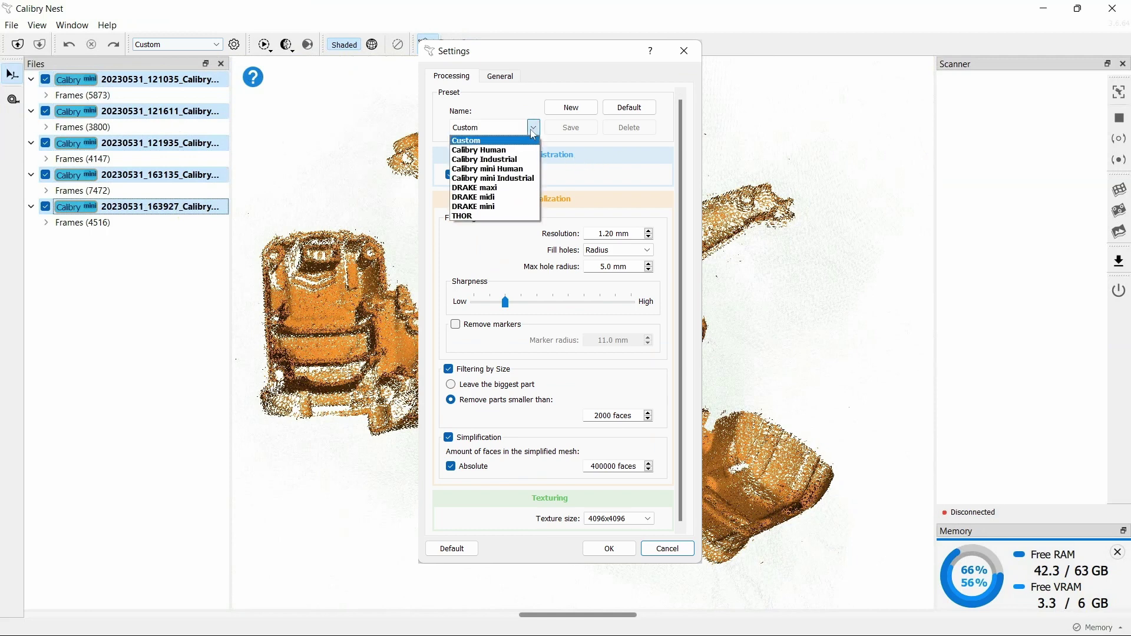
pyautogui.click(516, 179)
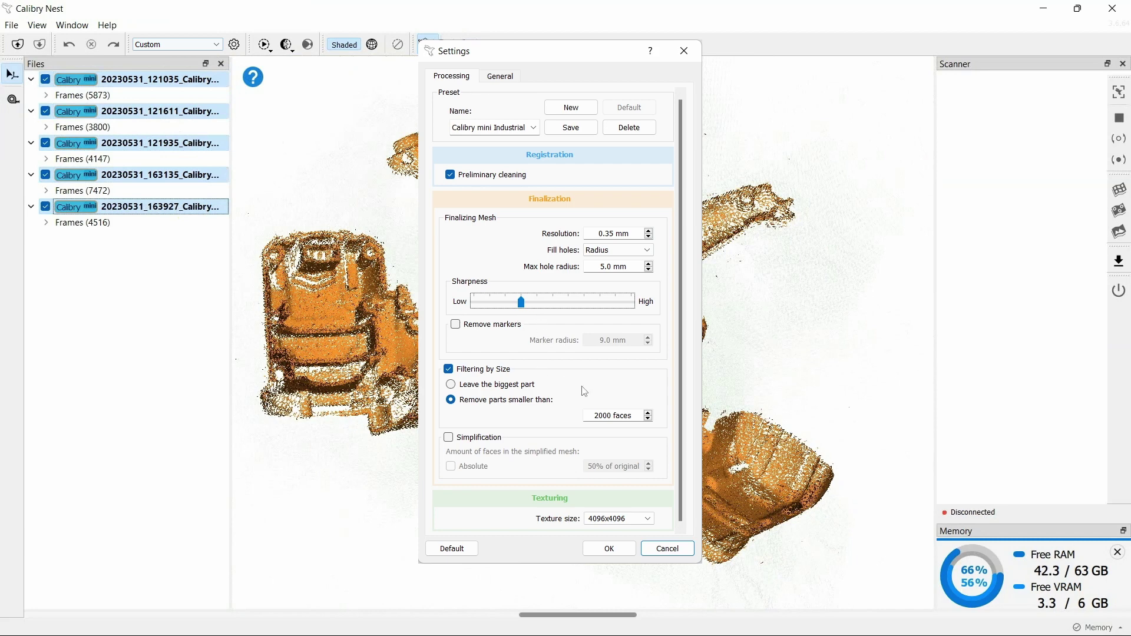
pyautogui.click(606, 548)
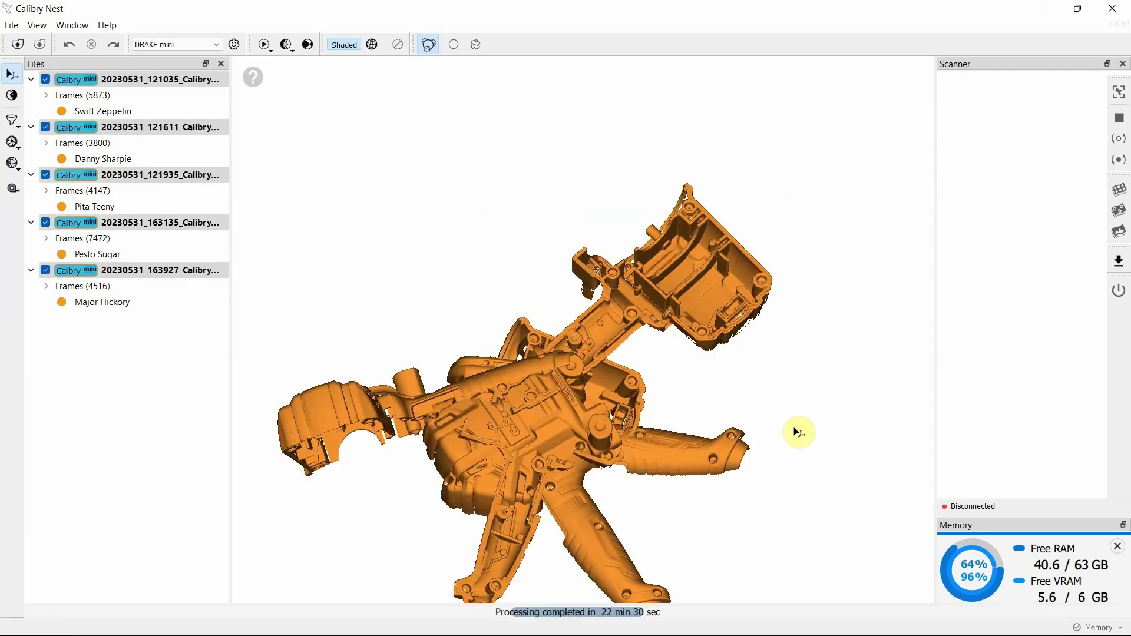
# Step: Look over the five processed meshes together and view the Major Hickory mesh on its own
pyautogui.moveTo(694, 388); pyautogui.dragTo(728, 309, button='middle')
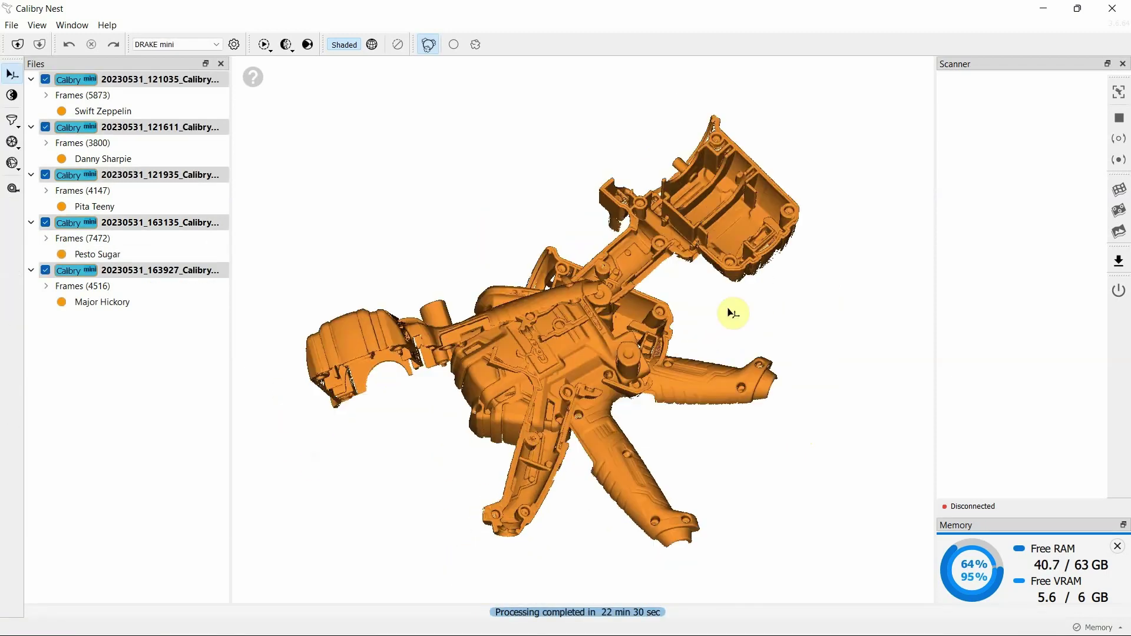
pyautogui.doubleClick(136, 304)
pyautogui.moveTo(355, 305); pyautogui.dragTo(491, 285)
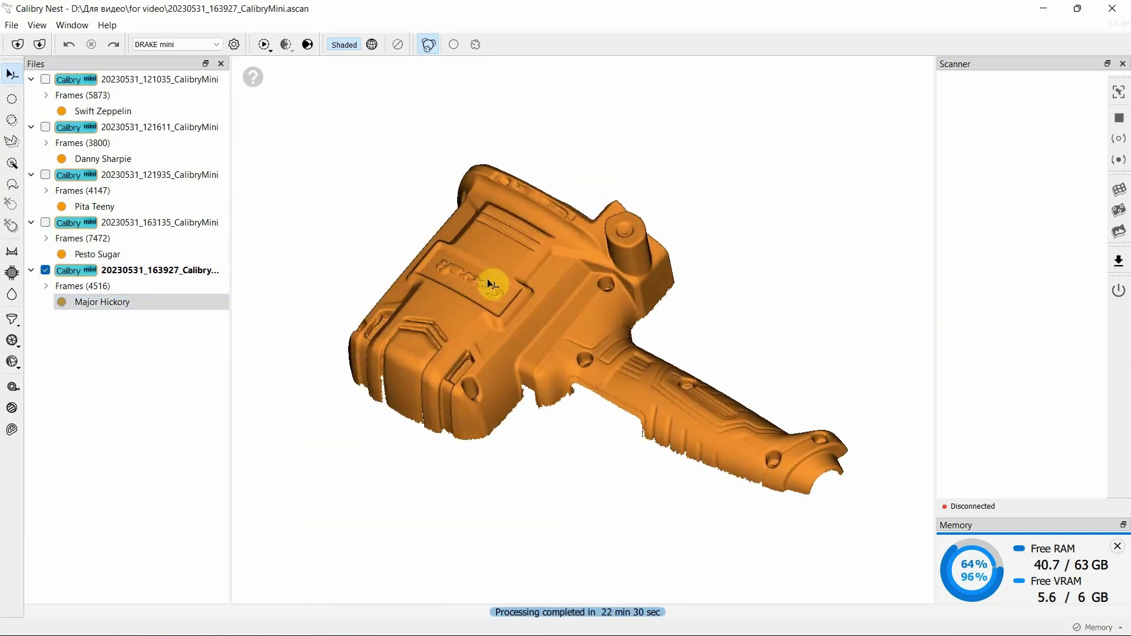
# Step: Select all five processed scans, from 20230531_163927 up to 20230531_121035, for alignment
pyautogui.click(184, 269)
pyautogui.keyDown('ctrl'); pyautogui.click(191, 221); pyautogui.keyUp('ctrl')
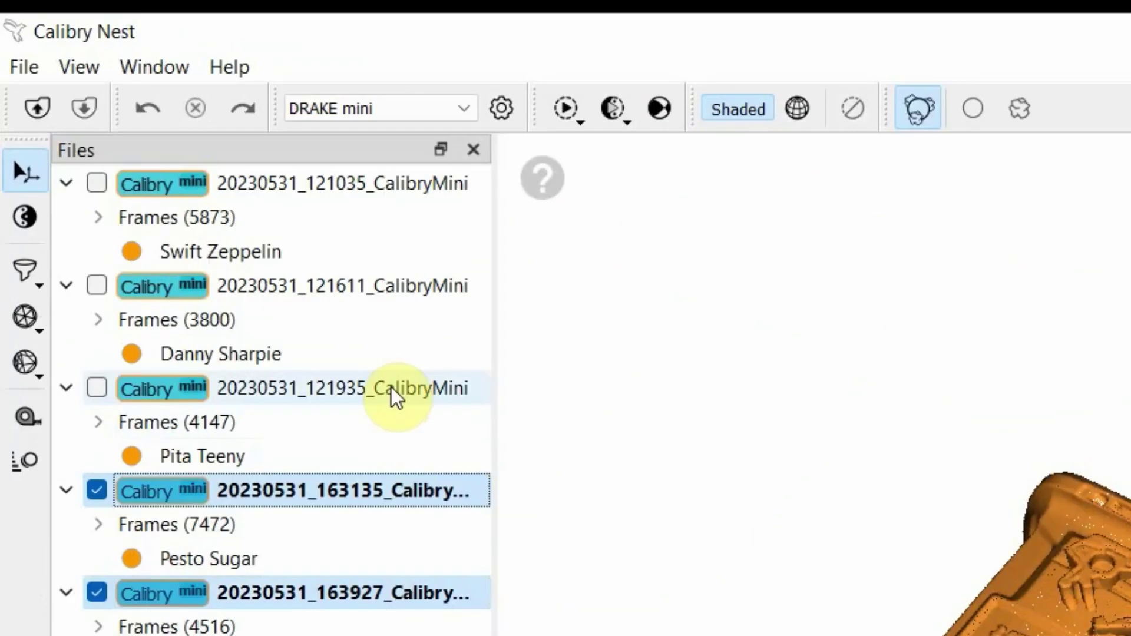
pyautogui.keyDown('ctrl'); pyautogui.click(391, 387); pyautogui.keyUp('ctrl')
pyautogui.keyDown('ctrl'); pyautogui.click(355, 286); pyautogui.keyUp('ctrl')
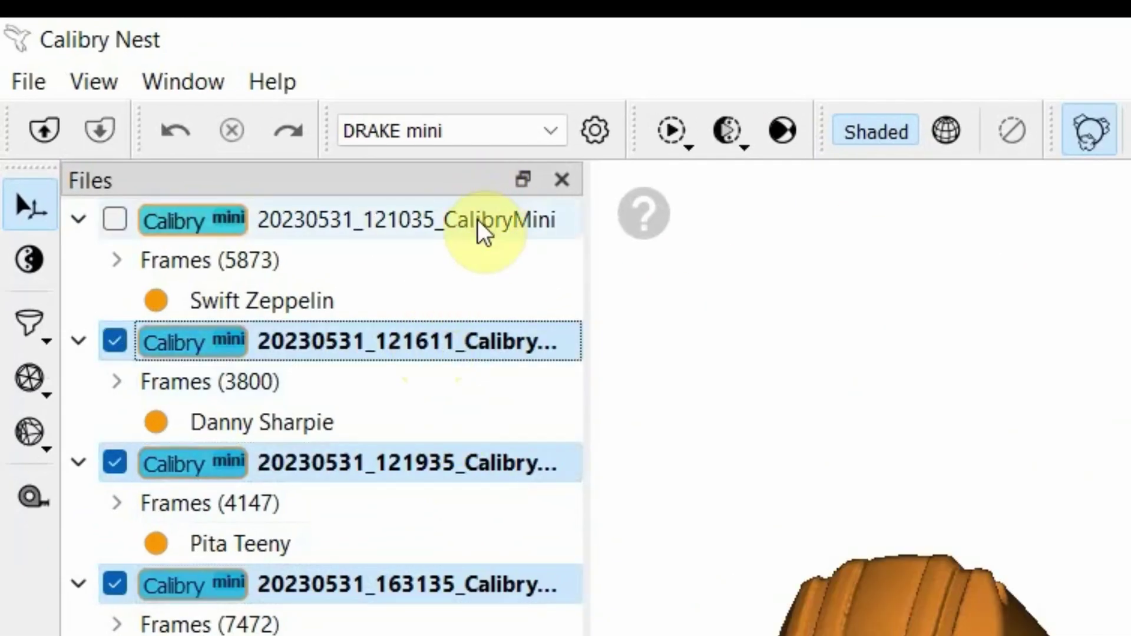
pyautogui.keyDown('ctrl'); pyautogui.click(401, 184); pyautogui.keyUp('ctrl')
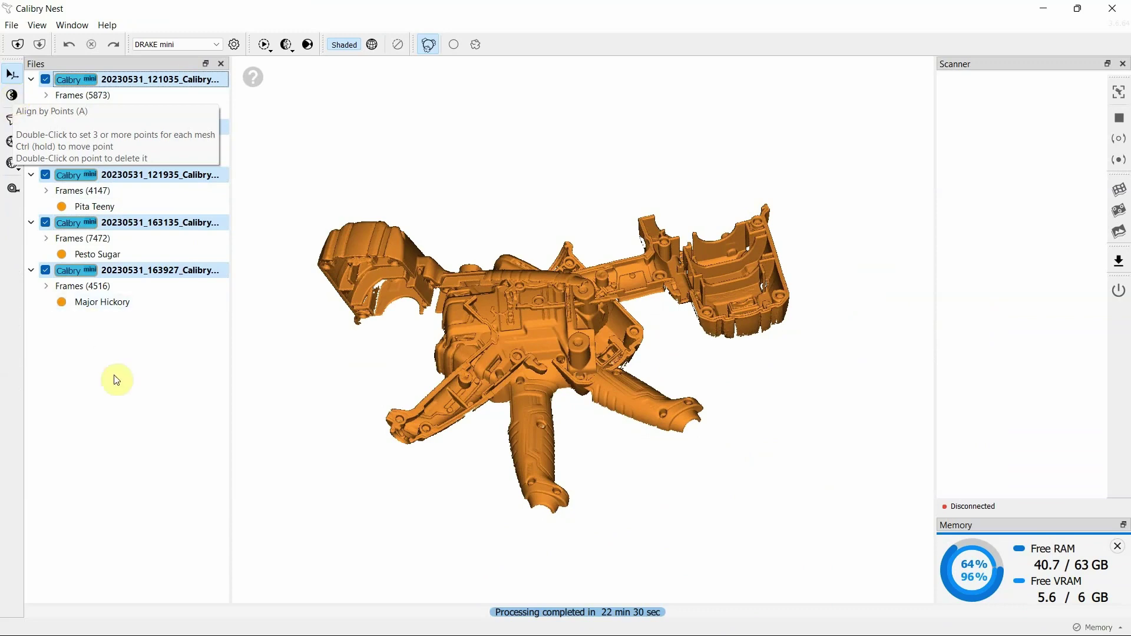
# Step: Start Align by Points with Pesto Sugar against the Swift Zeppelin base and mark the first point pair on the corner screw post
pyautogui.click(12, 118)
pyautogui.press('Down')
pyautogui.press('Down')
pyautogui.press('Down')
pyautogui.press('Down')
pyautogui.scroll(5, 333, 255)
pyautogui.click(424, 227)
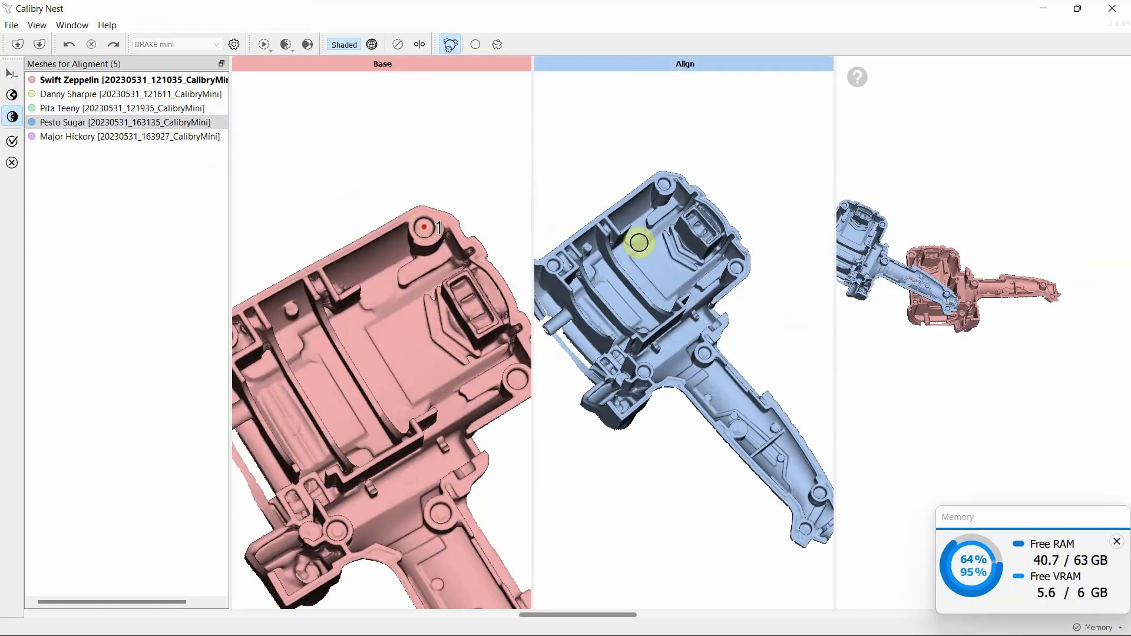
pyautogui.click(663, 184)
# Step: Mark the second and third matching point pairs on both meshes and align Pesto Sugar to the base
pyautogui.scroll(5, 751, 441)
pyautogui.click(629, 318)
pyautogui.moveTo(437, 530); pyautogui.dragTo(346, 266, button='middle')
pyautogui.click(295, 263)
pyautogui.click(437, 426)
pyautogui.click(767, 440)
pyautogui.click(12, 94)
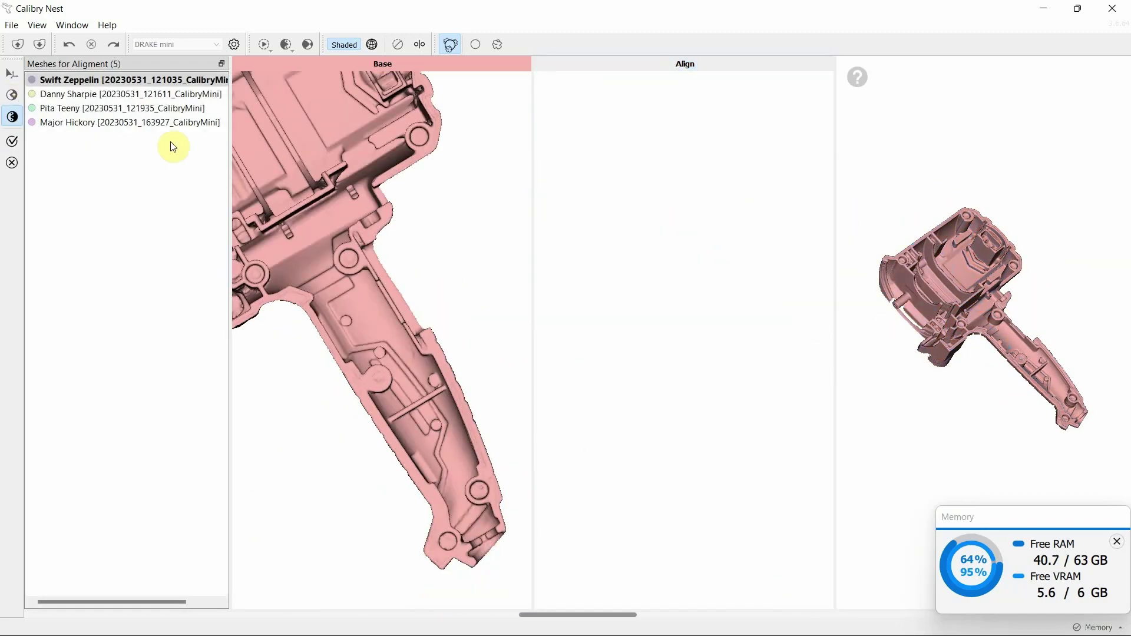
# Step: Choose Danny Sharpie as the mesh to align and mark two point pairs matching the base, the second inside the handle
pyautogui.click(158, 94)
pyautogui.scroll(5, 672, 262)
pyautogui.click(716, 239)
pyautogui.scroll(3, 314, 307)
pyautogui.click(378, 336)
pyautogui.scroll(-2, 760, 404)
pyautogui.moveTo(760, 404); pyautogui.dragTo(618, 271, button='middle')
pyautogui.scroll(3, 388, 378)
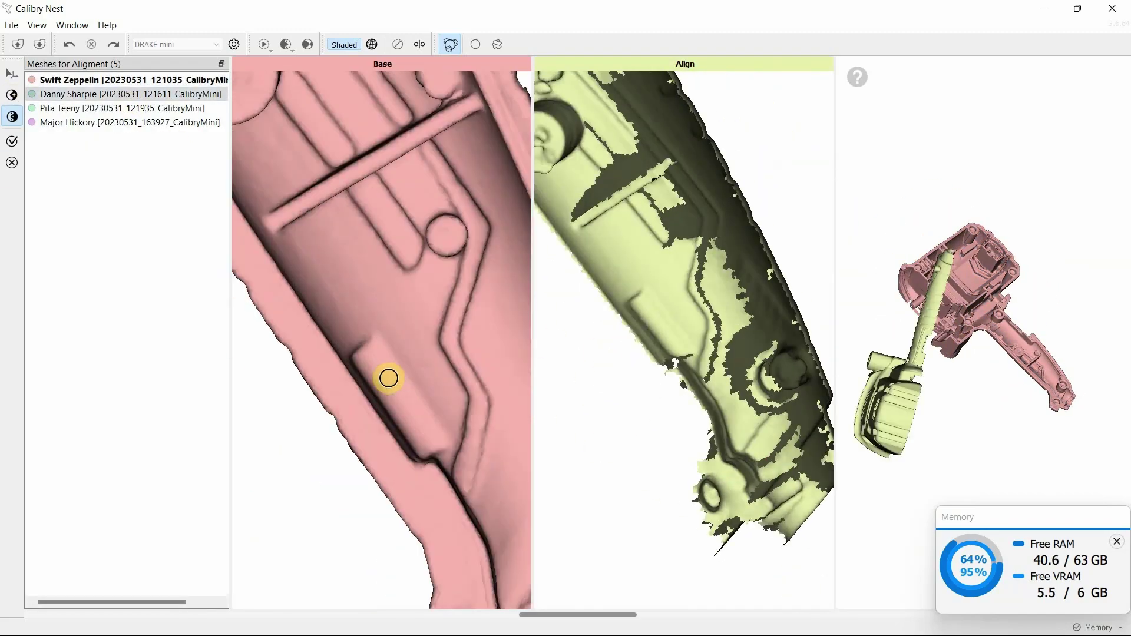
pyautogui.click(388, 378)
pyautogui.click(628, 282)
# Step: Mark the third point pair on the flat inner floor of the tool body and align Danny Sharpie to the base
pyautogui.scroll(-4, 489, 313)
pyautogui.scroll(-3, 631, 293)
pyautogui.scroll(4, 632, 293)
pyautogui.click(677, 369)
# Step: Choose Pita Teeny as the mesh to align and mark two matching point pairs, the second beside the upper handle's screw hole
pyautogui.scroll(4, 454, 275)
pyautogui.click(452, 250)
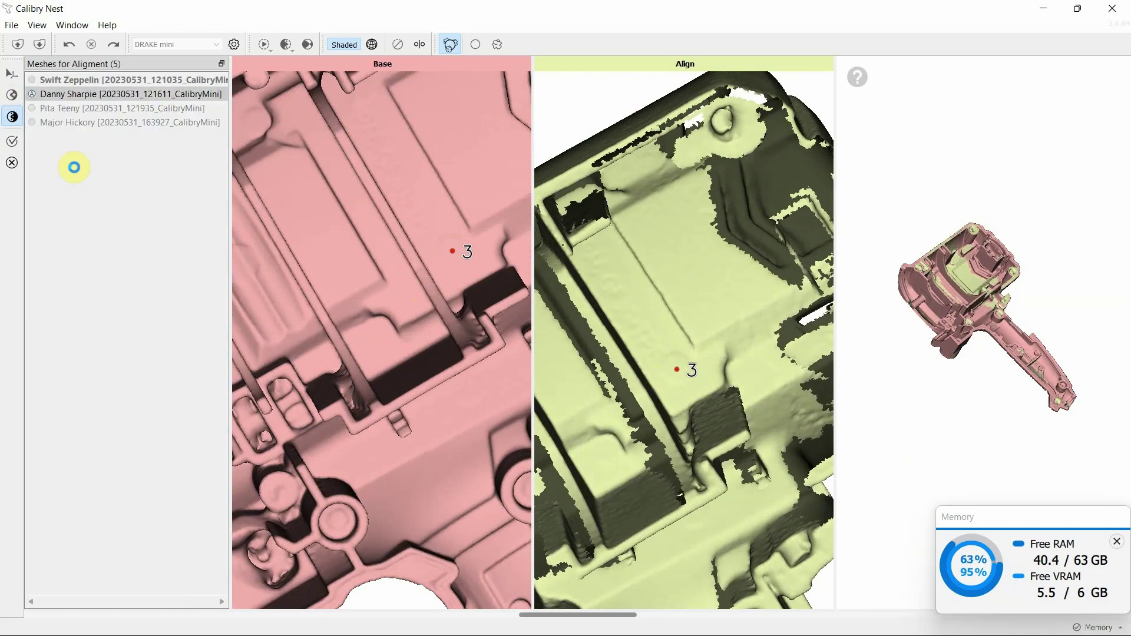
pyautogui.click(121, 93)
pyautogui.moveTo(525, 305); pyautogui.dragTo(422, 447)
# Step: Mark the third matching point pair on both meshes and align Pita Teeny to the base
pyautogui.scroll(2, 422, 447)
pyautogui.click(328, 239)
# Step: Choose Major Hickory as the mesh to align and mark the first two matching point pairs on both meshes
pyautogui.scroll(5, 663, 304)
pyautogui.click(662, 303)
pyautogui.moveTo(760, 404); pyautogui.dragTo(618, 201, button='middle')
pyautogui.click(731, 379)
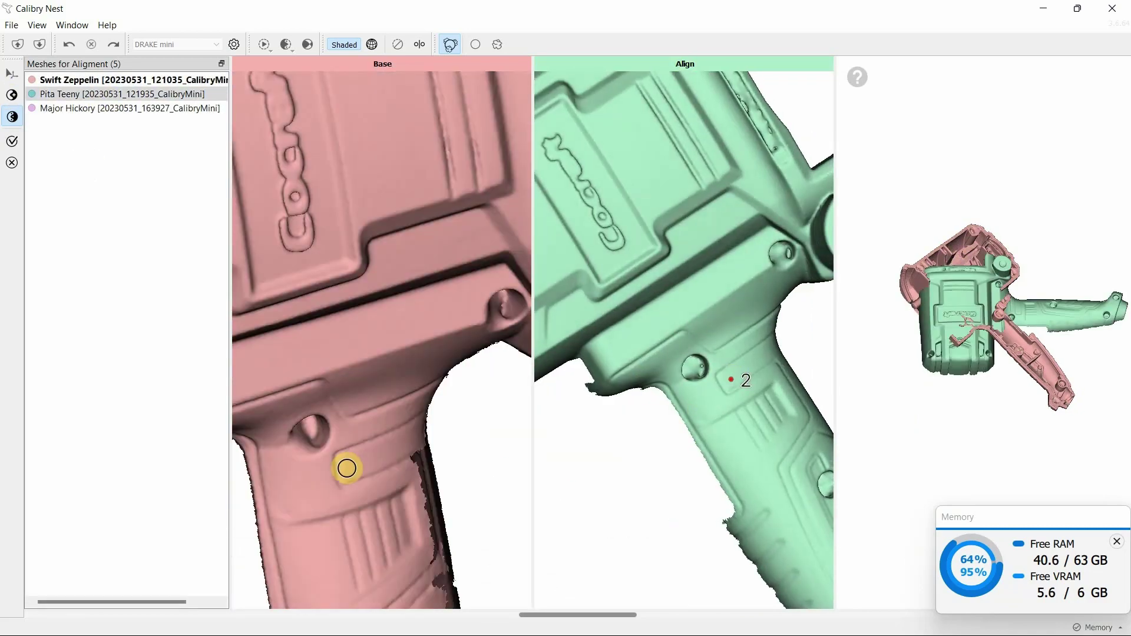
pyautogui.click(347, 468)
pyautogui.moveTo(347, 468); pyautogui.dragTo(307, 118, button='middle')
pyautogui.click(311, 328)
pyautogui.moveTo(652, 506); pyautogui.dragTo(556, 348, button='middle')
pyautogui.scroll(2, 728, 383)
pyautogui.click(720, 383)
pyautogui.moveTo(968, 356); pyautogui.dragTo(1022, 239)
pyautogui.click(117, 94)
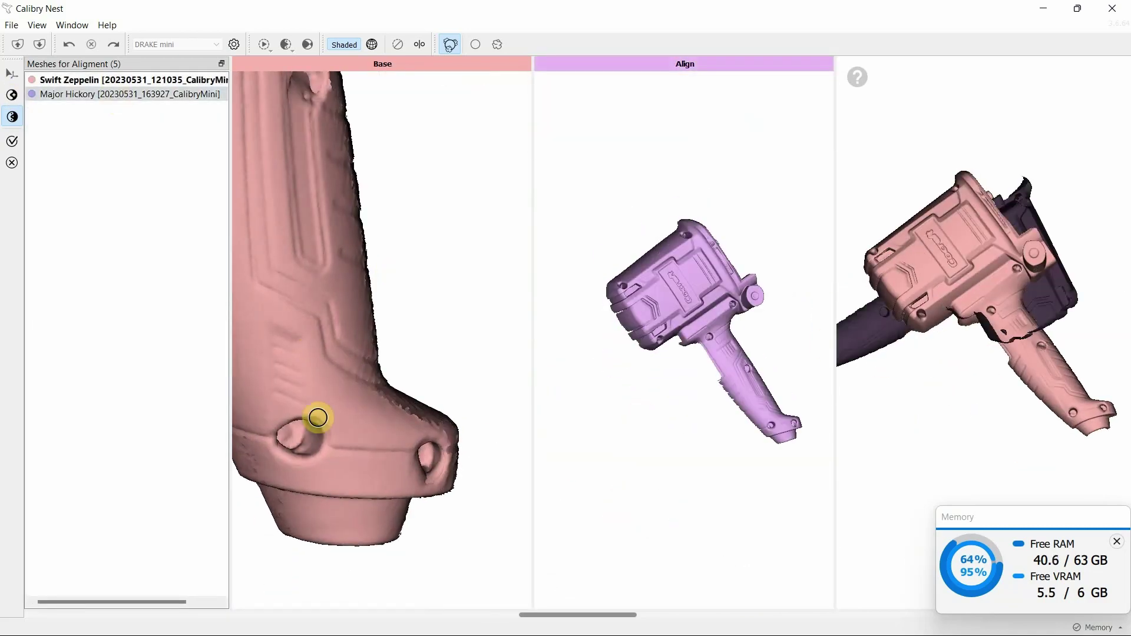
pyautogui.click(313, 328)
pyautogui.scroll(5, 768, 401)
pyautogui.click(735, 422)
pyautogui.scroll(-4, 734, 422)
pyautogui.scroll(4, 710, 353)
pyautogui.click(601, 298)
pyautogui.click(393, 319)
# Step: Mark the remaining matching points by the logo panel, align Major Hickory to the base and apply the alignment
pyautogui.click(330, 275)
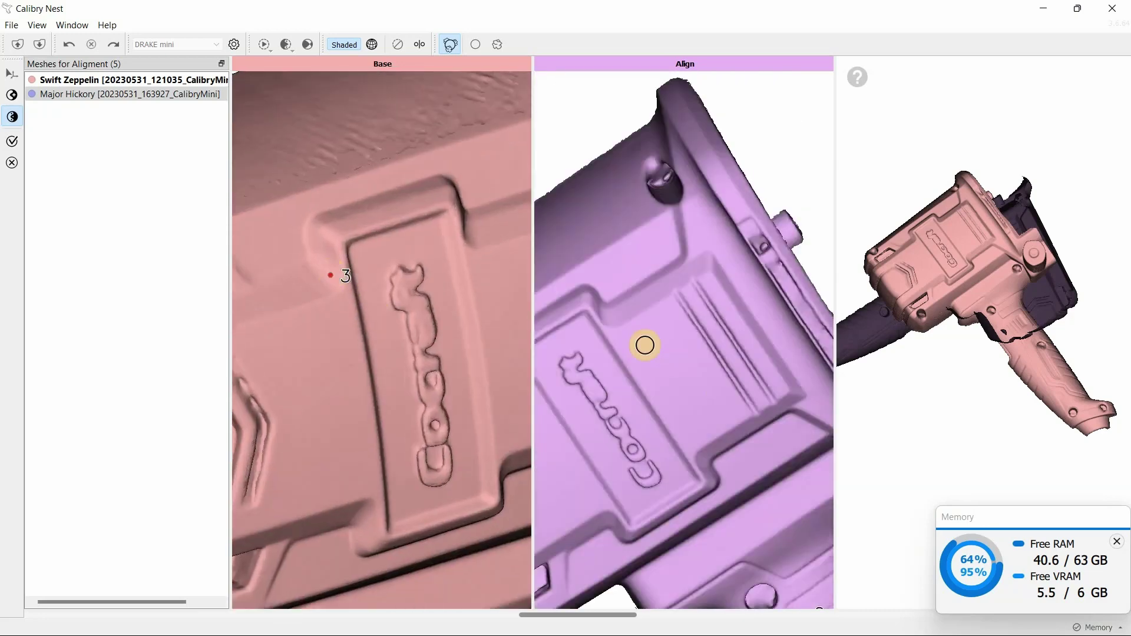
pyautogui.scroll(-2, 645, 345)
pyautogui.moveTo(645, 345); pyautogui.dragTo(692, 432, button='middle')
pyautogui.click(541, 476)
pyautogui.click(740, 406)
pyautogui.scroll(-2, 448, 247)
pyautogui.moveTo(448, 247); pyautogui.dragTo(321, 368, button='middle')
pyautogui.click(468, 323)
pyautogui.click(11, 141)
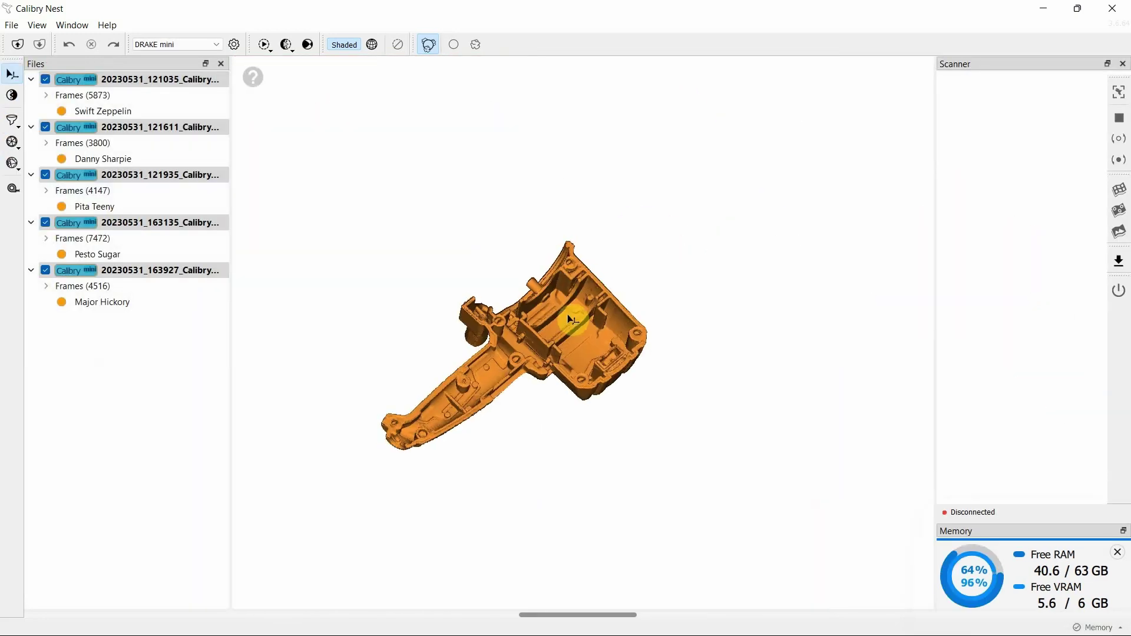
# Step: Set the final mesh resolution to 0.25 mm and the maximum hole radius to 2 mm
pyautogui.moveTo(568, 319); pyautogui.dragTo(505, 421)
pyautogui.scroll(3, 586, 331)
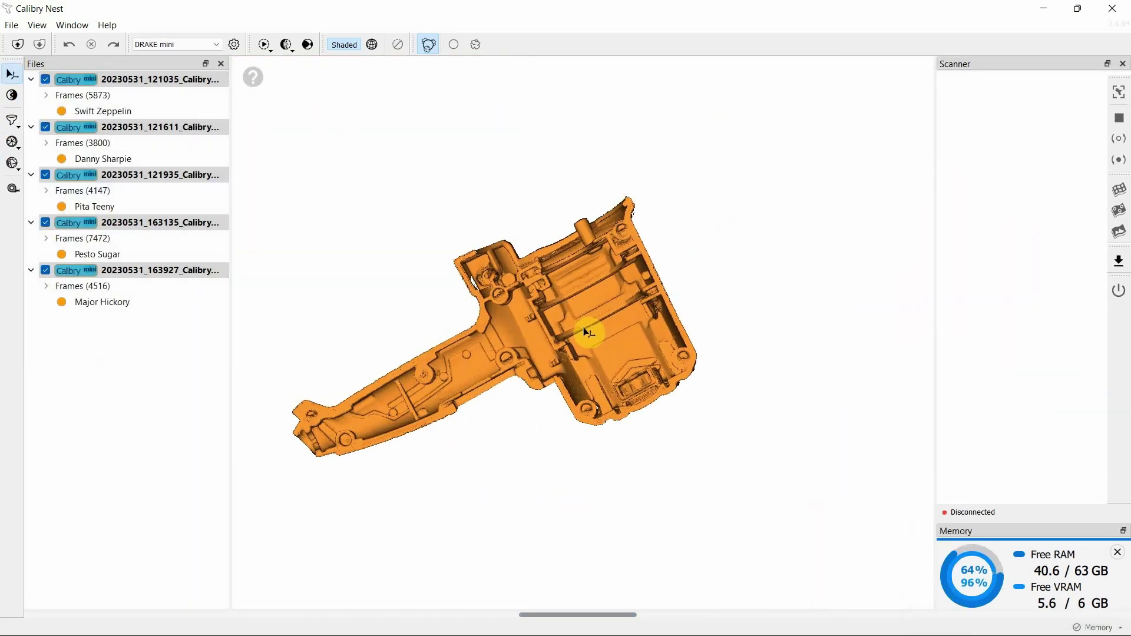
pyautogui.moveTo(586, 332); pyautogui.dragTo(561, 272)
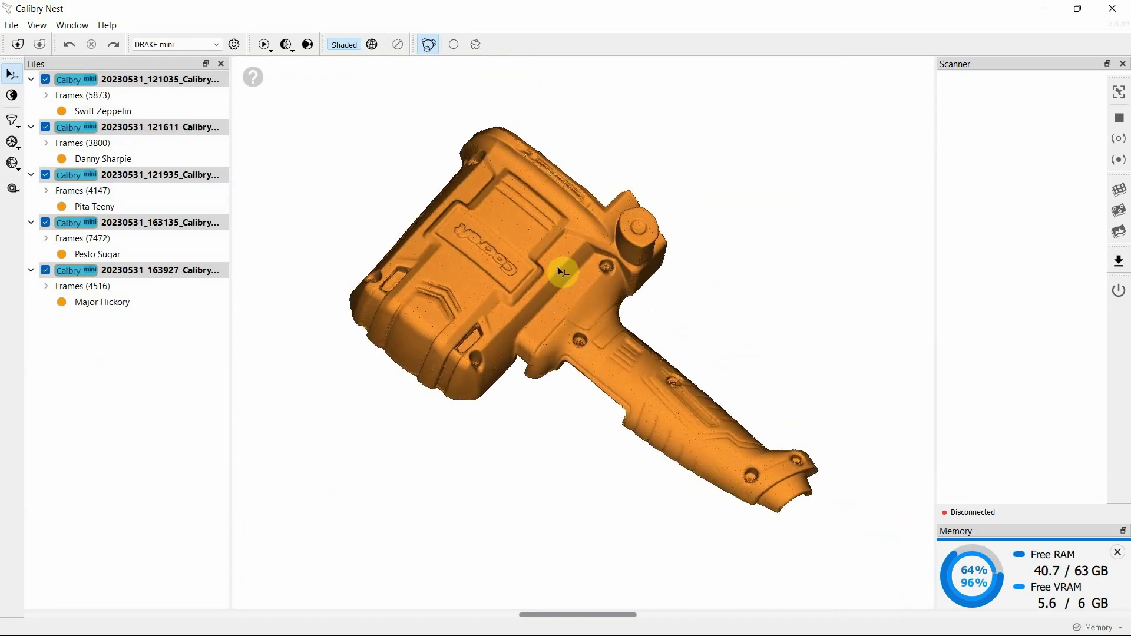
pyautogui.click(235, 46)
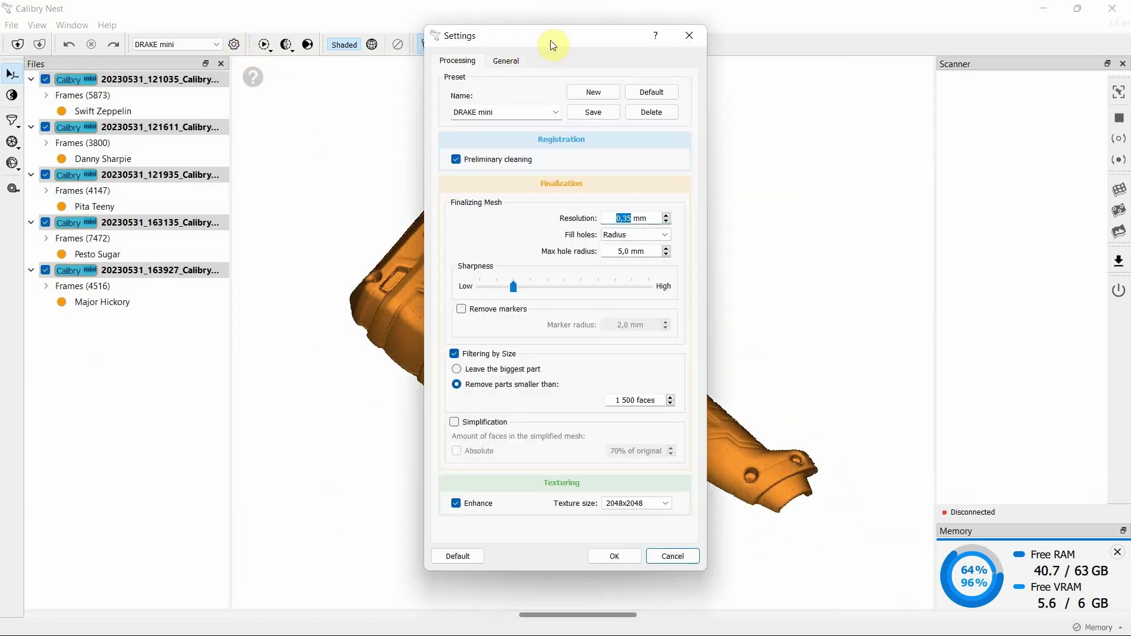
pyautogui.moveTo(552, 45); pyautogui.dragTo(371, 88)
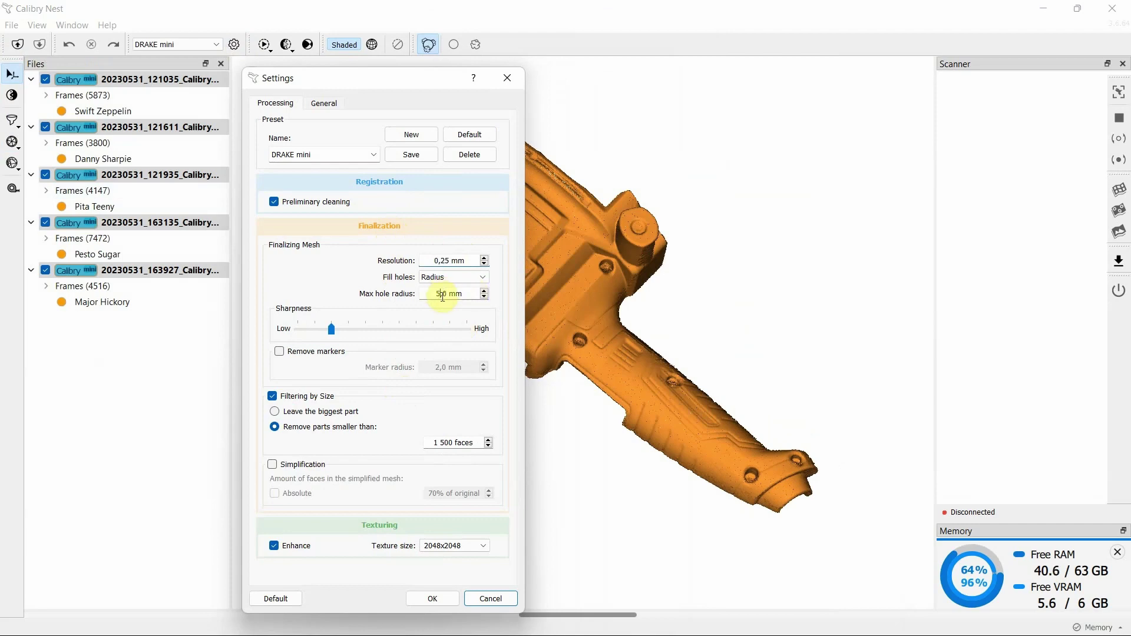
pyautogui.press('BackSpace')
pyautogui.write('2')
pyautogui.click(443, 601)
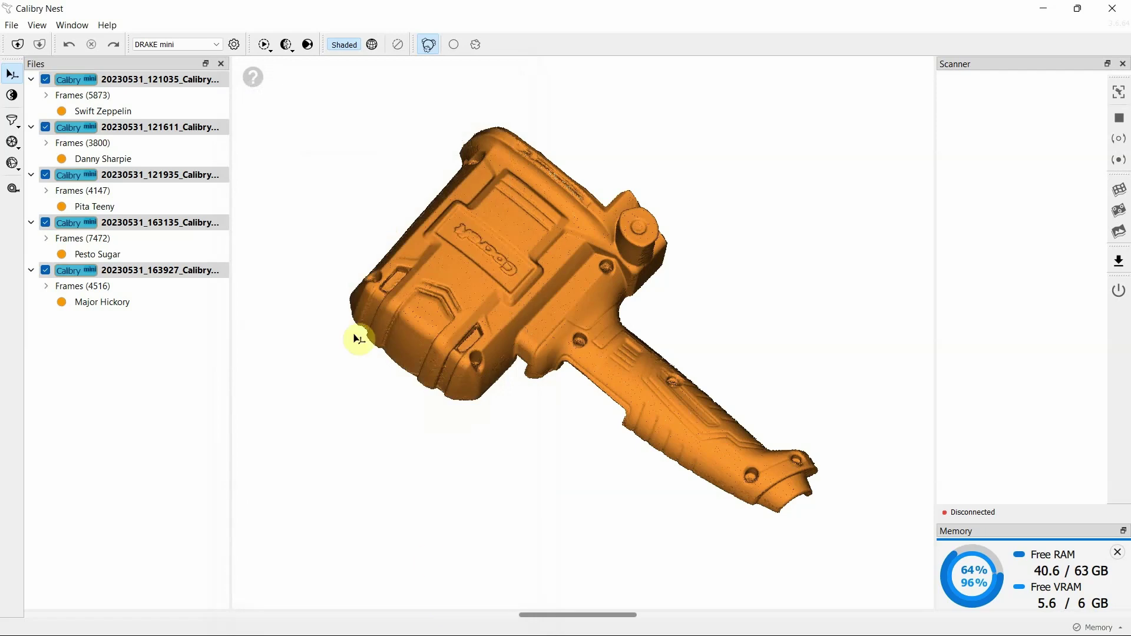
# Step: Process the five aligned scans into one non-textured result and display only the resulting mesh
pyautogui.click(286, 44)
pyautogui.moveTo(574, 285); pyautogui.dragTo(570, 388)
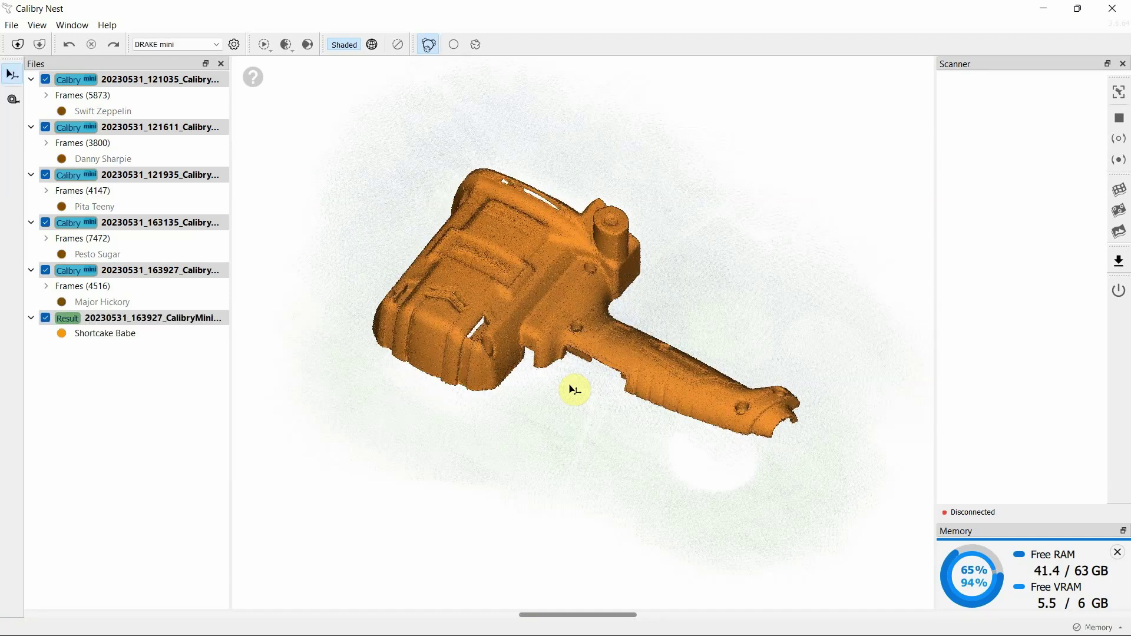
pyautogui.click(134, 334)
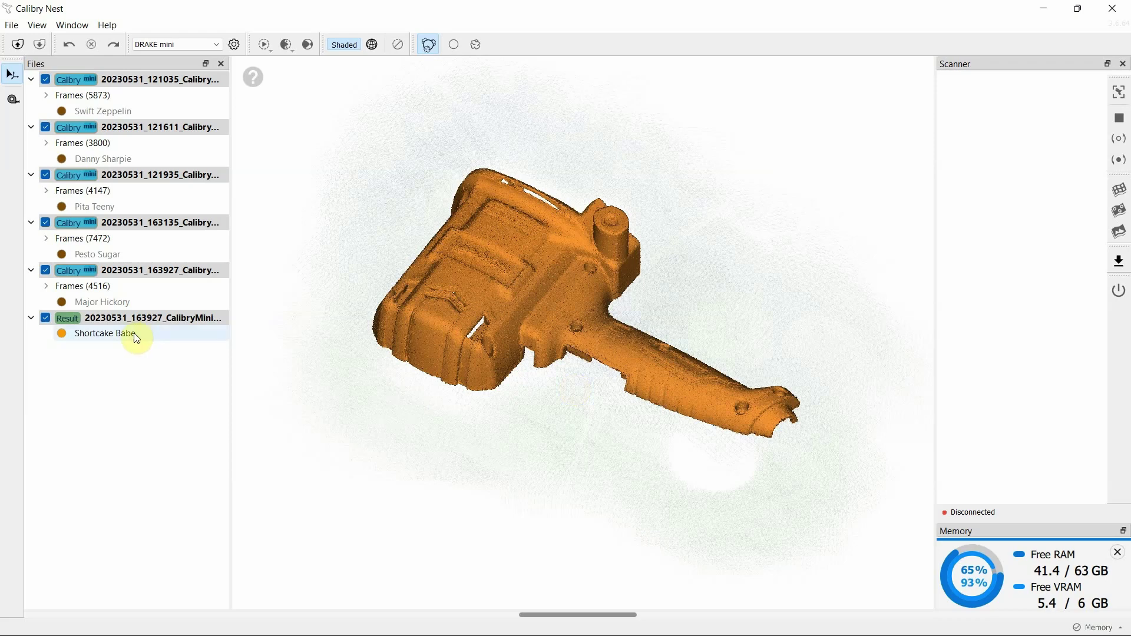
pyautogui.moveTo(658, 384); pyautogui.dragTo(489, 297)
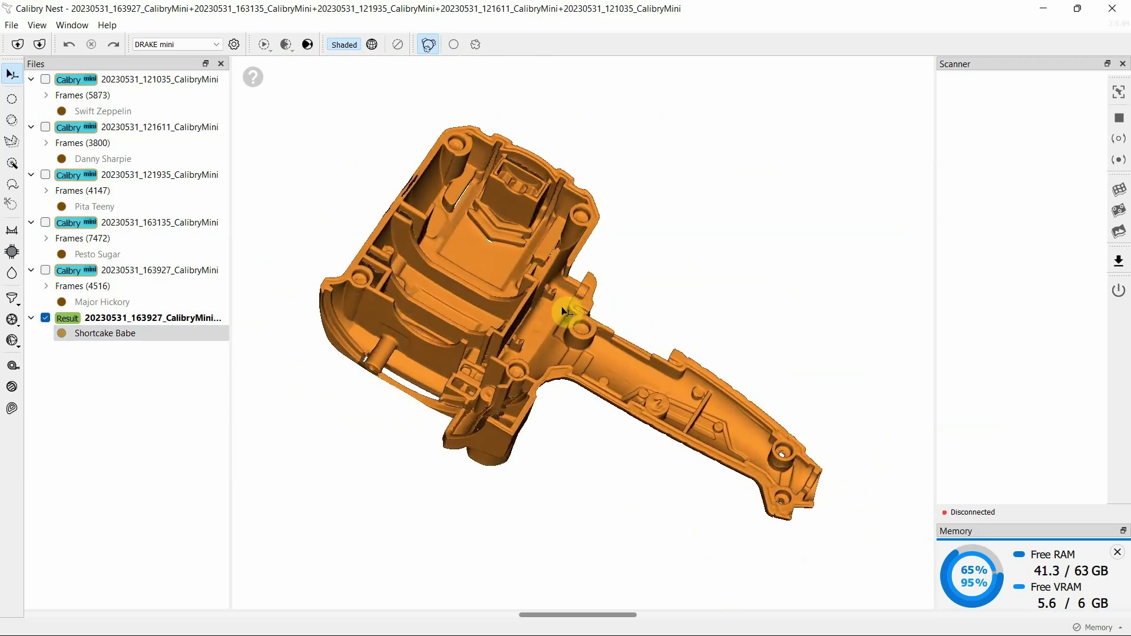
# Step: Switch off the uniform orange display of the merged mesh and examine the tool's interior and handle
pyautogui.moveTo(543, 318); pyautogui.dragTo(645, 402)
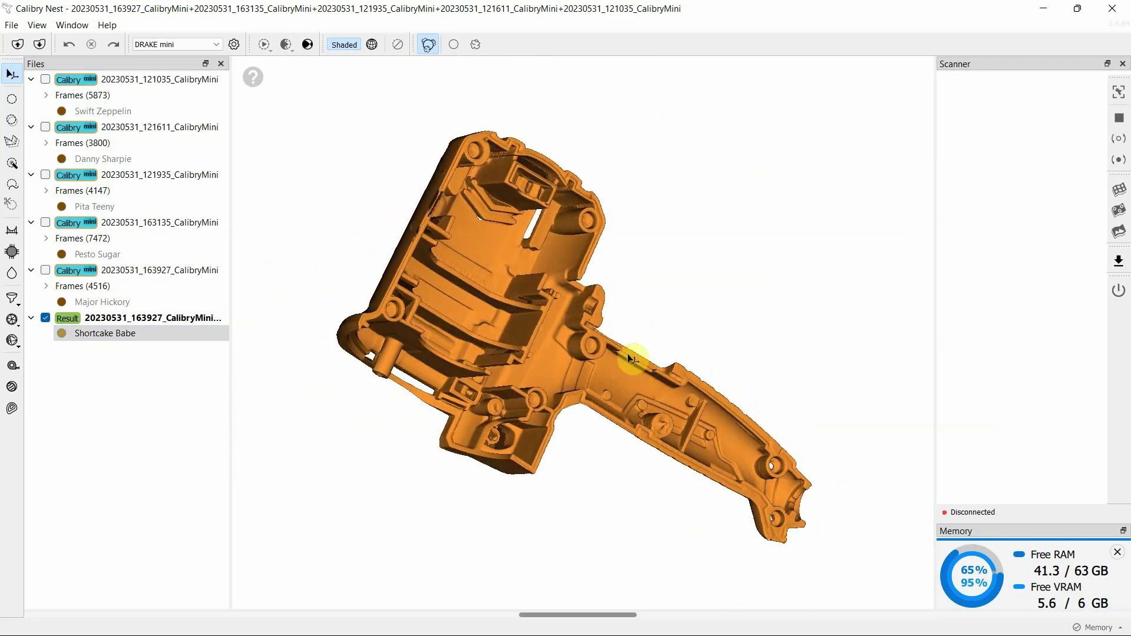
pyautogui.click(428, 45)
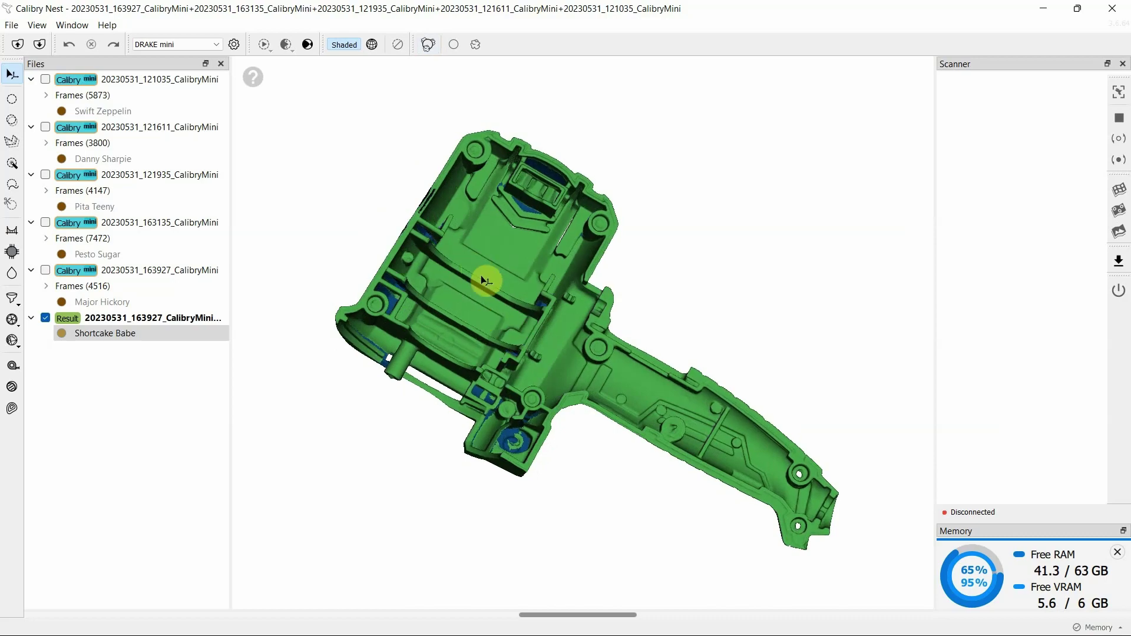
pyautogui.scroll(5, 495, 288)
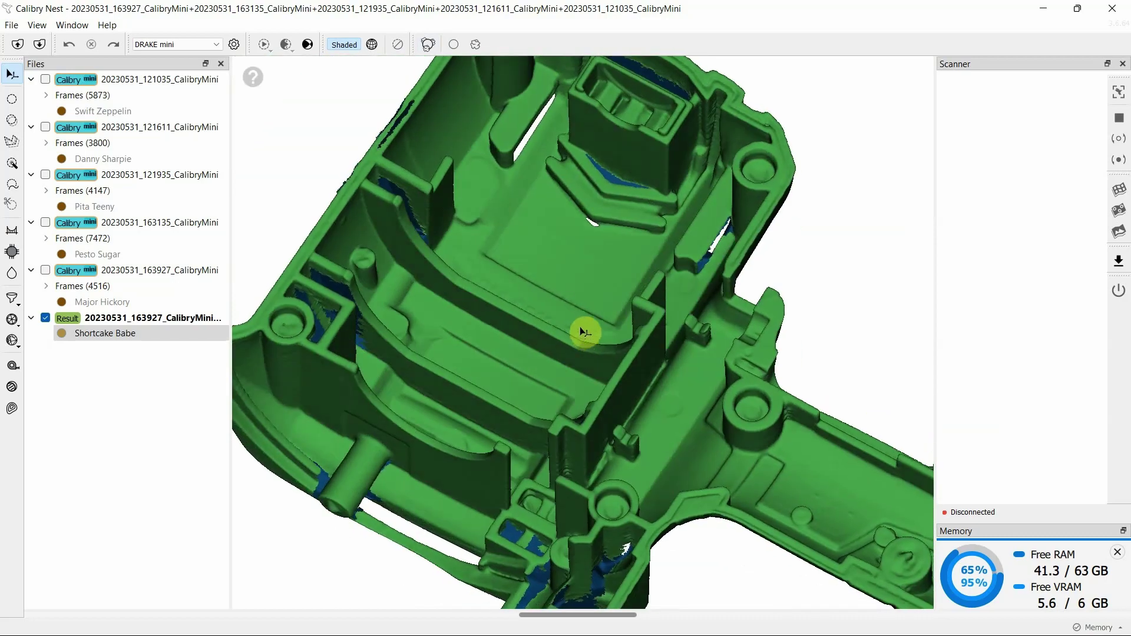
pyautogui.moveTo(582, 332); pyautogui.dragTo(604, 396)
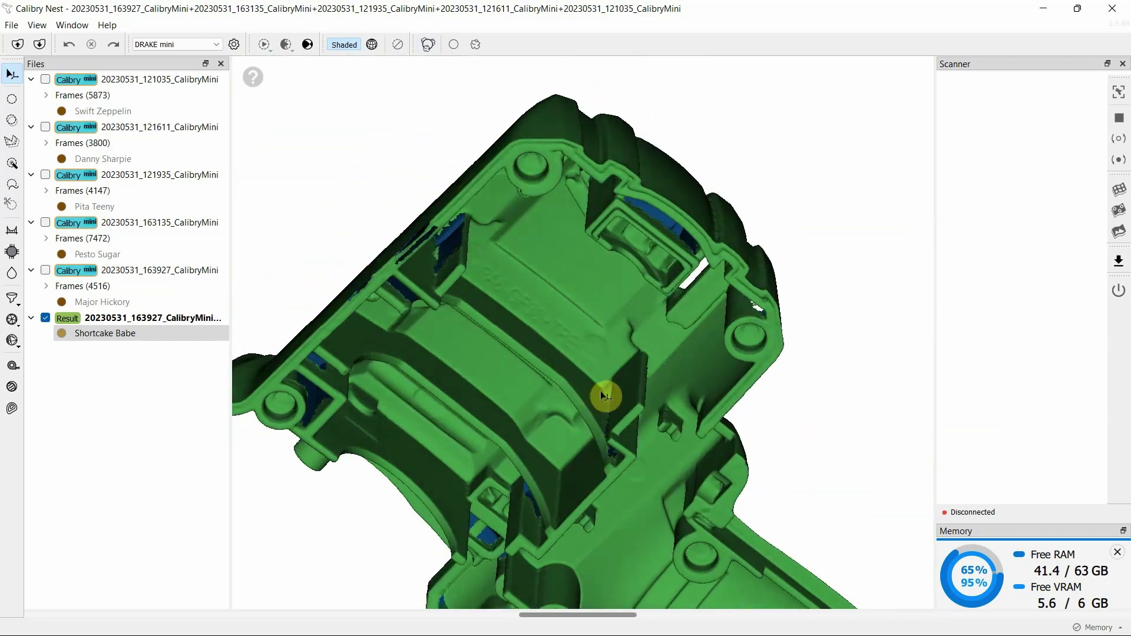
pyautogui.scroll(-5, 621, 364)
pyautogui.moveTo(621, 363); pyautogui.dragTo(510, 294, button='middle')
pyautogui.moveTo(510, 294); pyautogui.dragTo(629, 345)
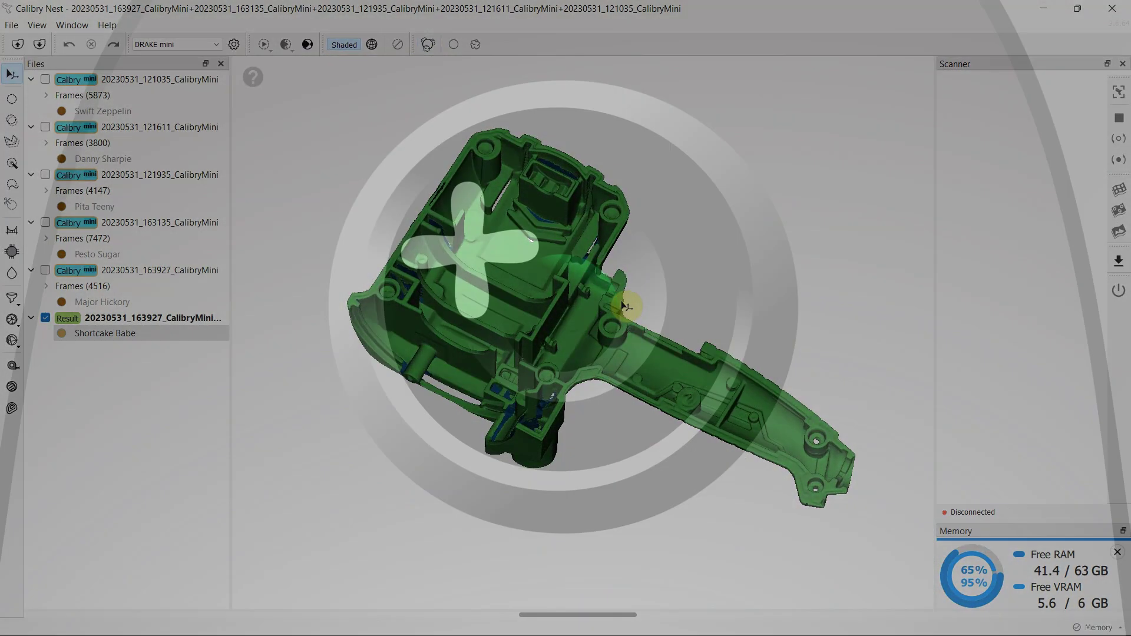